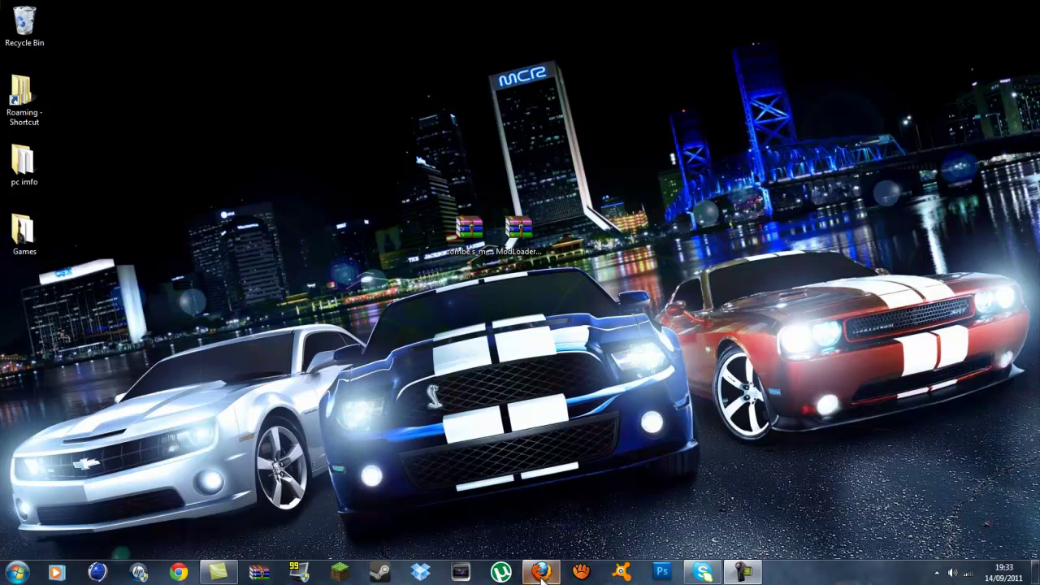
Step: Launch Minecraft Beta 1.8 from the launcher with the saved login, then close the game
click(340, 572)
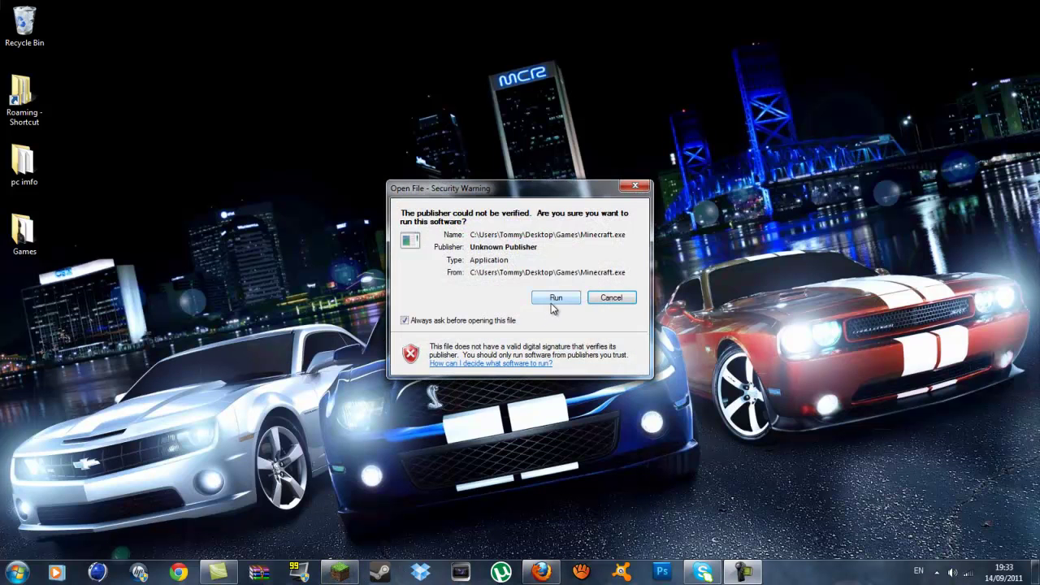
click(554, 299)
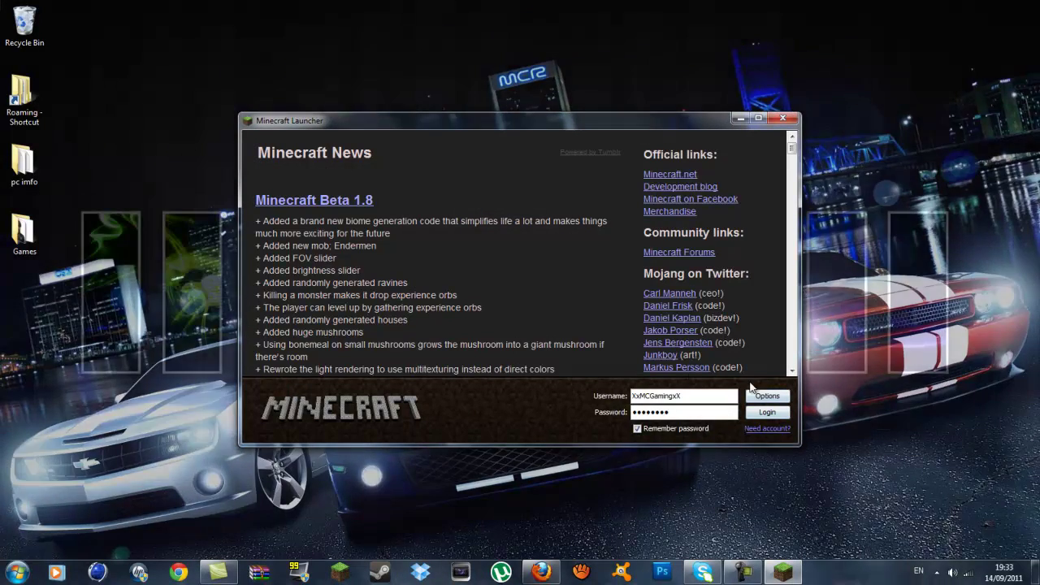
key(Return)
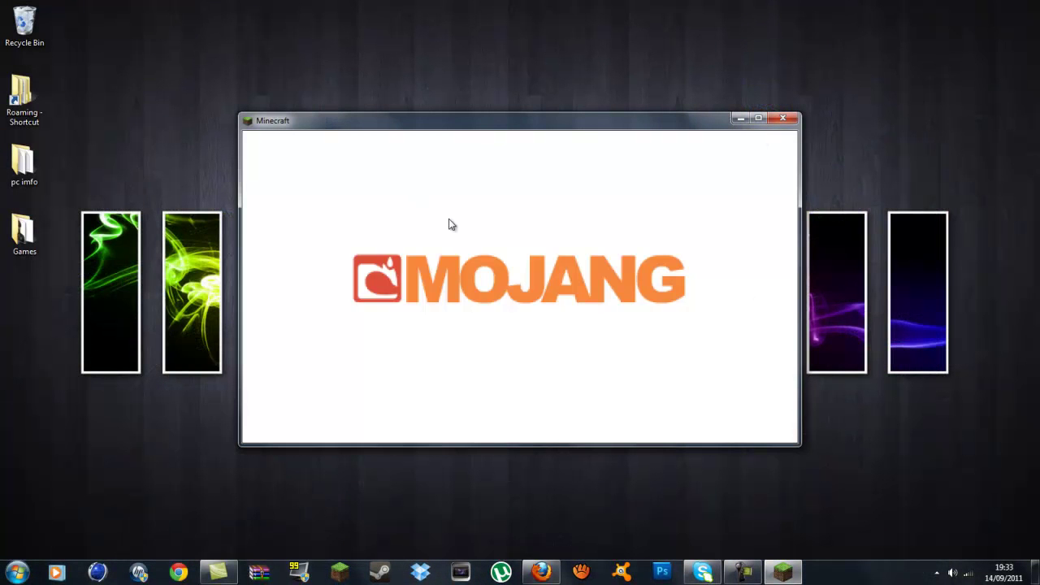
click(781, 120)
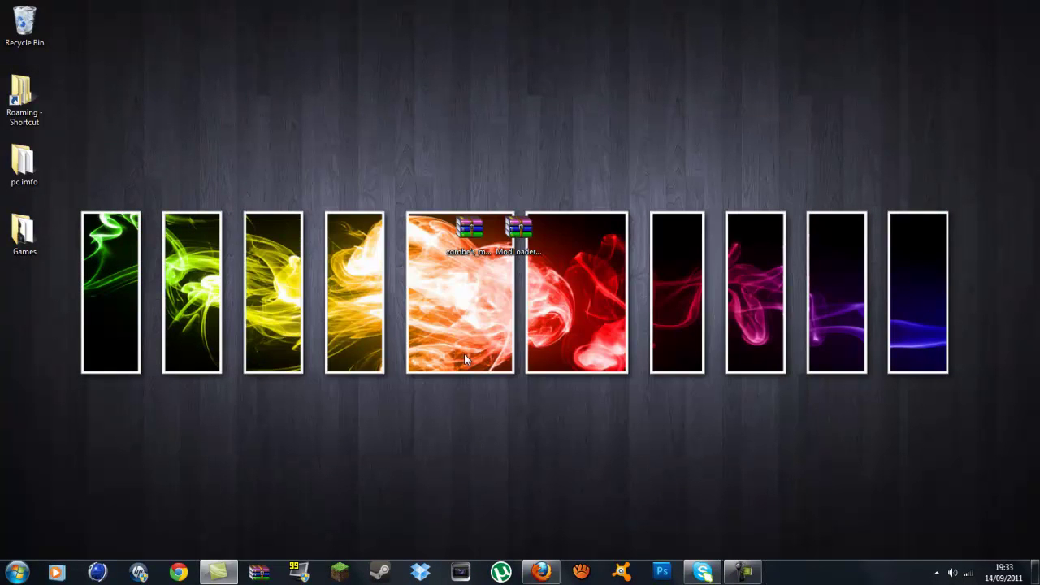
Step: Scroll the Zombe's modpack thread's mod list down to the Current v4.35 download link and back
click(541, 572)
click(261, 7)
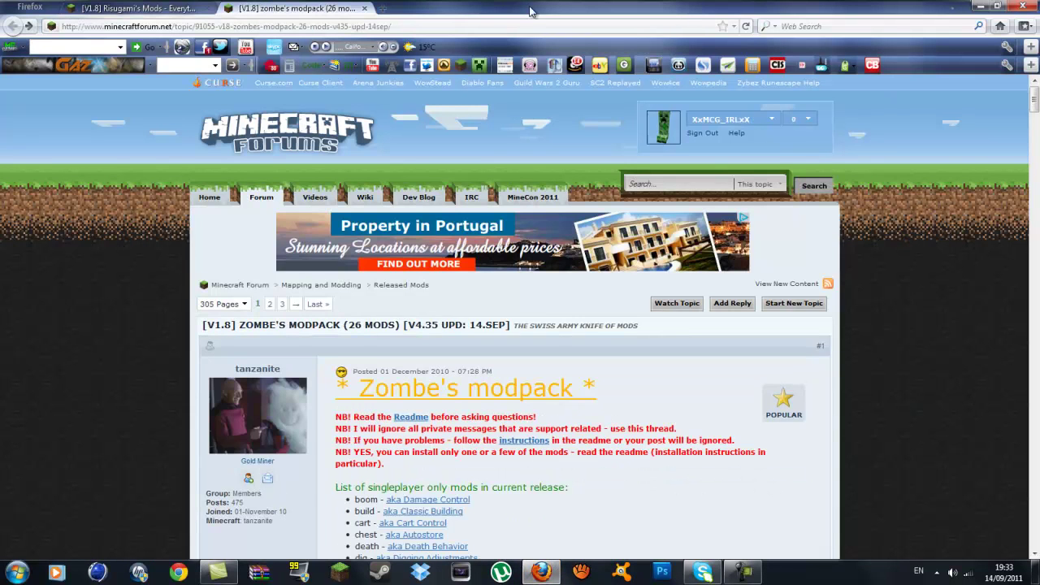
scroll(157, 200, down, 2)
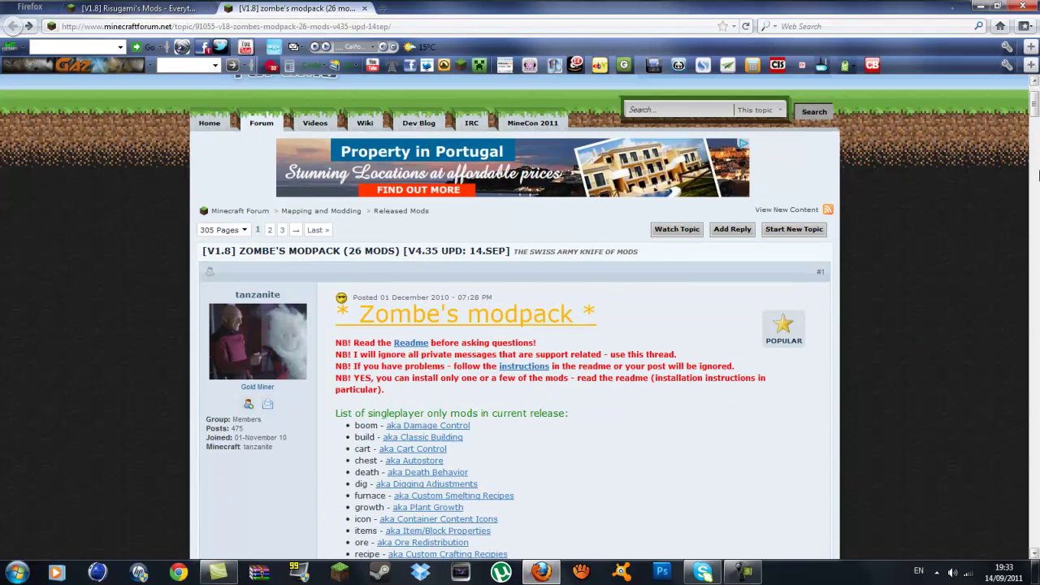
scroll(1035, 101, down, 3)
scroll(1035, 102, up, 5)
scroll(662, 367, down, 6)
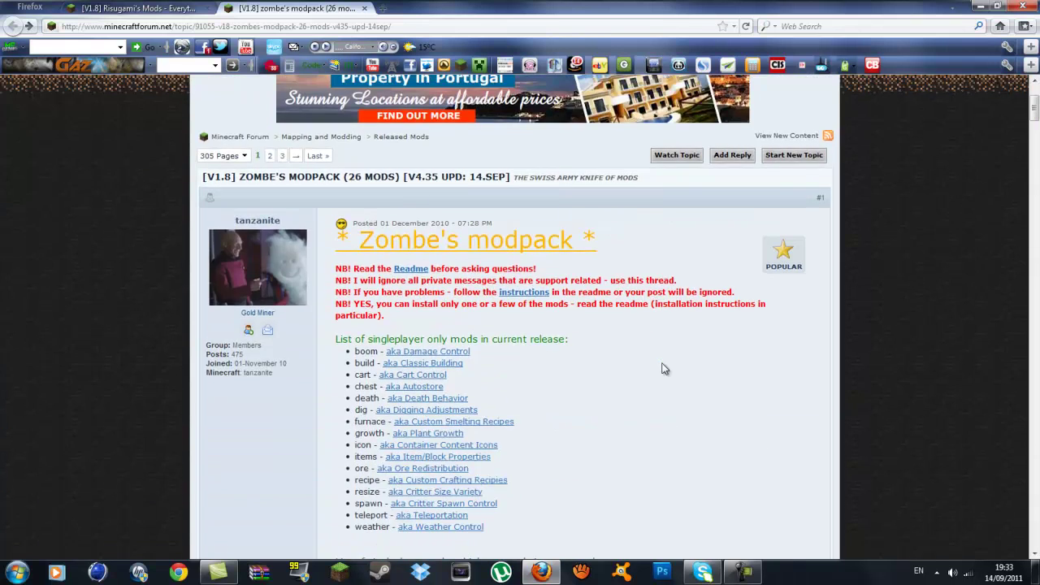
scroll(500, 307, down, 2)
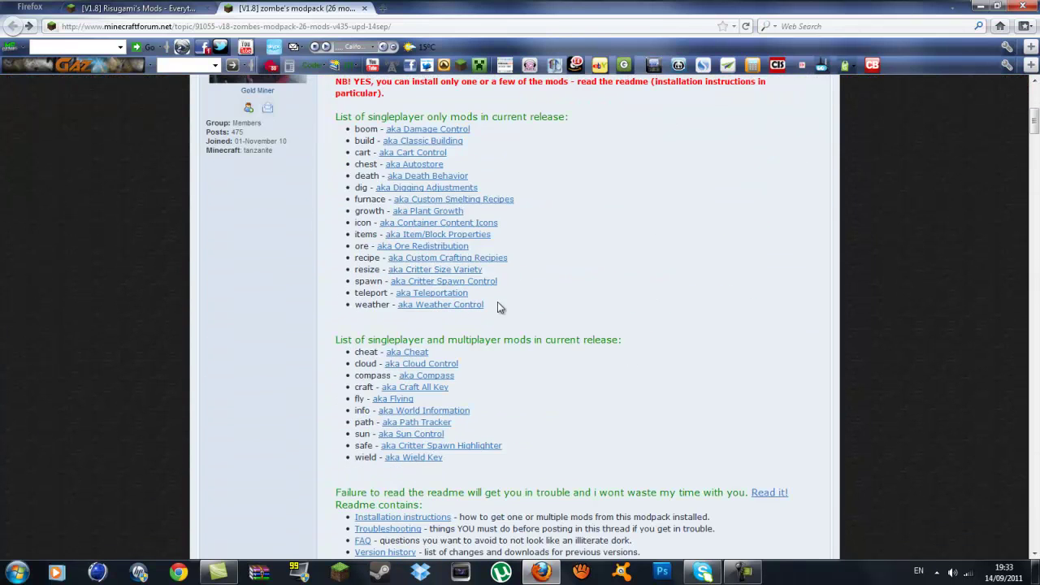
scroll(273, 302, up, 8)
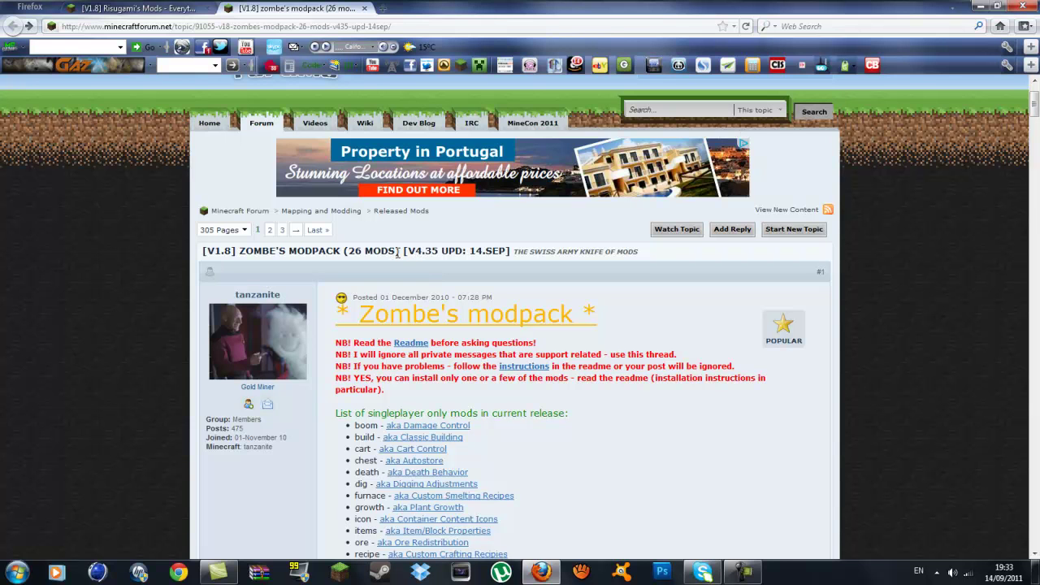
scroll(455, 264, down, 8)
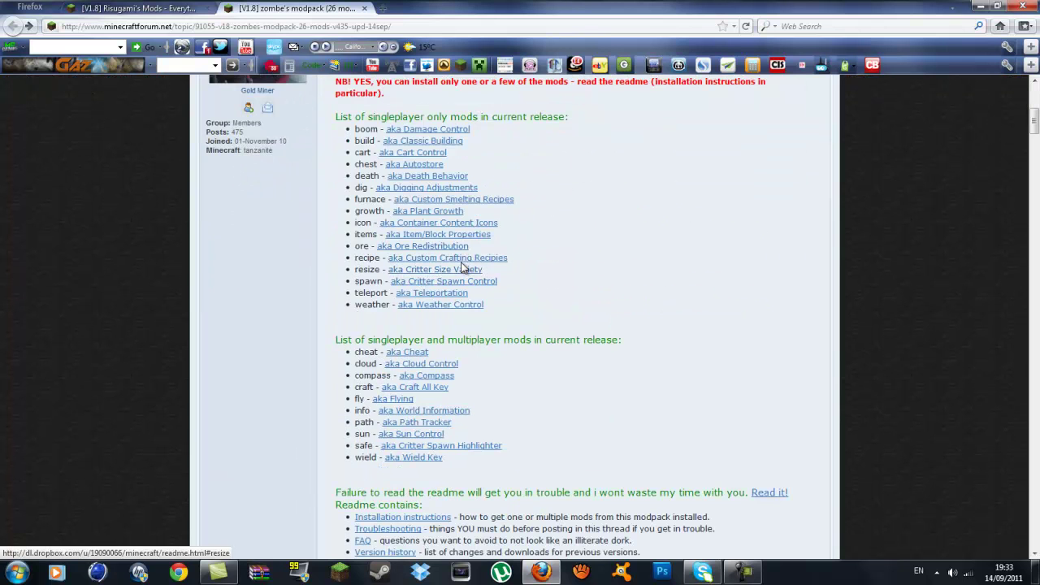
scroll(450, 268, down, 8)
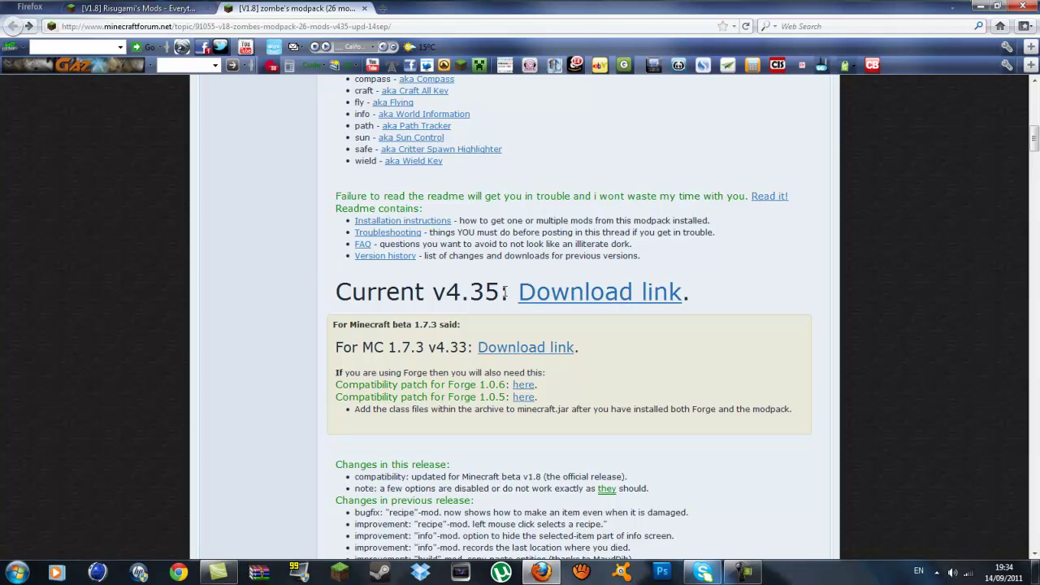
scroll(553, 299, up, 20)
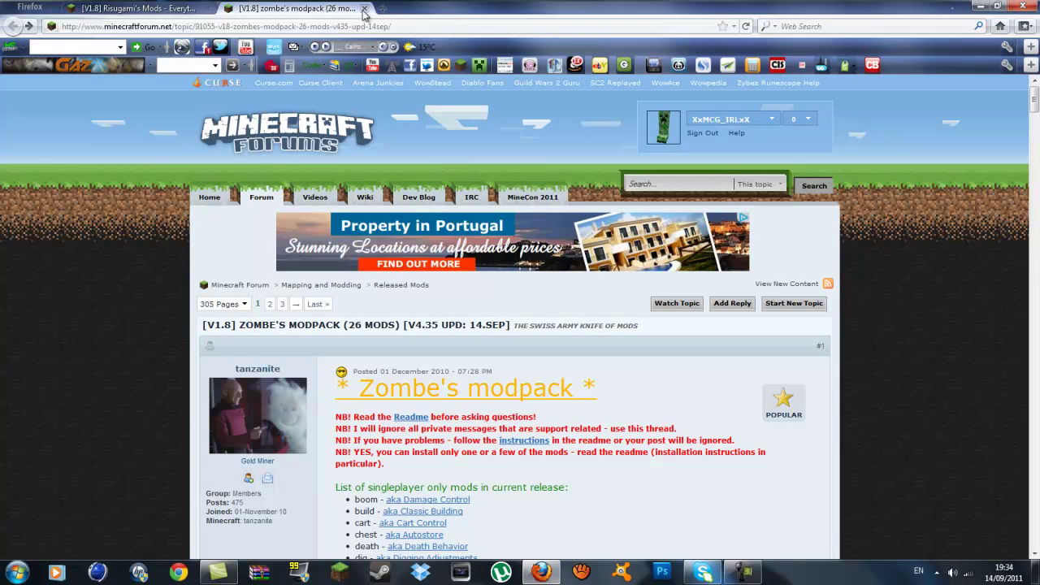
Step: Scroll the Risugami's Mods thread down to the ModLoader Beta 1.8 download links and back
click(171, 8)
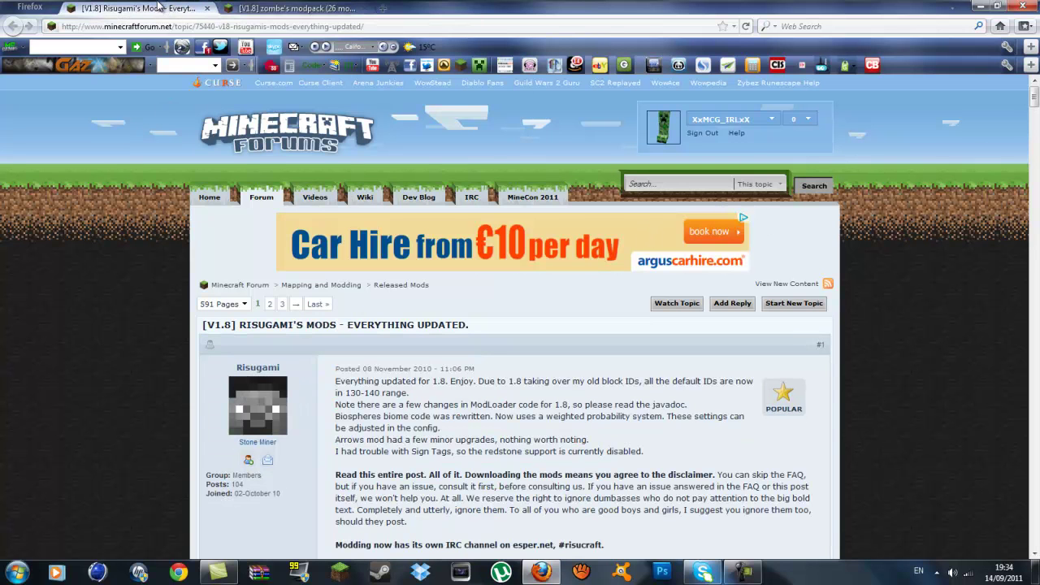
scroll(382, 360, down, 5)
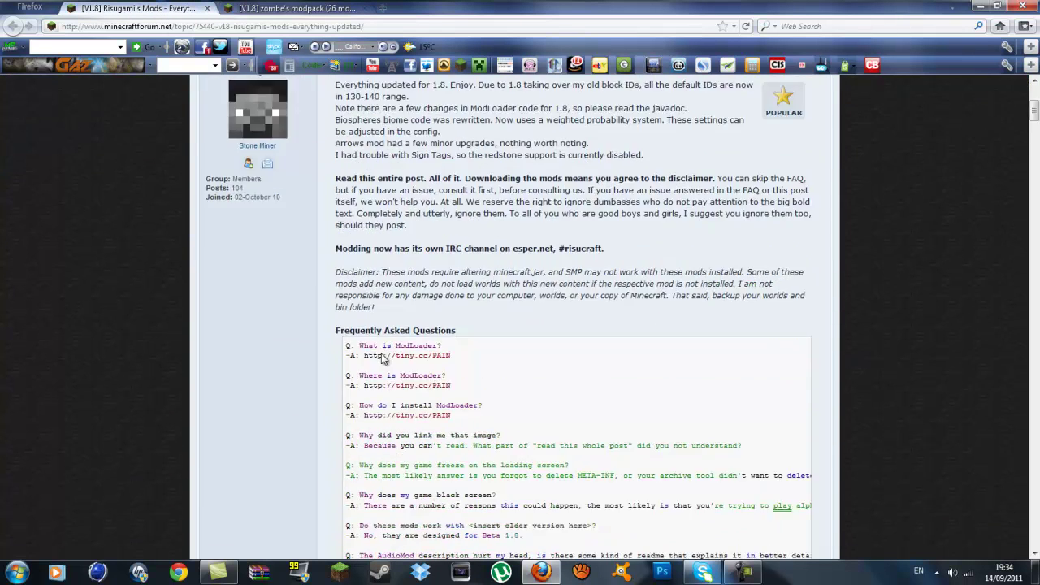
scroll(383, 359, down, 15)
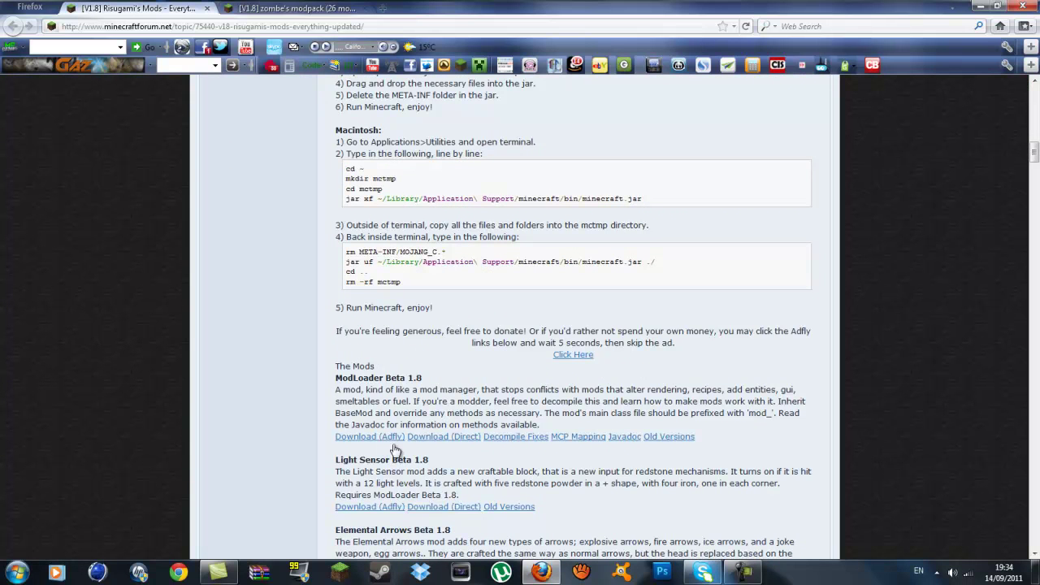
scroll(321, 177, up, 8)
scroll(334, 176, up, 15)
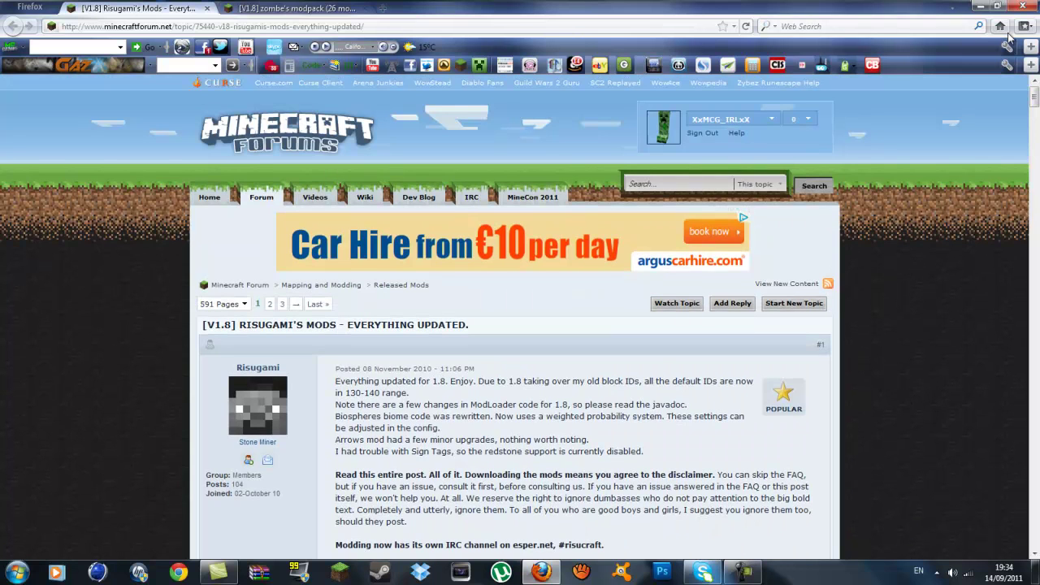
Step: Minimize Firefox and select both downloaded mod archives on the desktop
click(981, 6)
drag(378, 201, 598, 202)
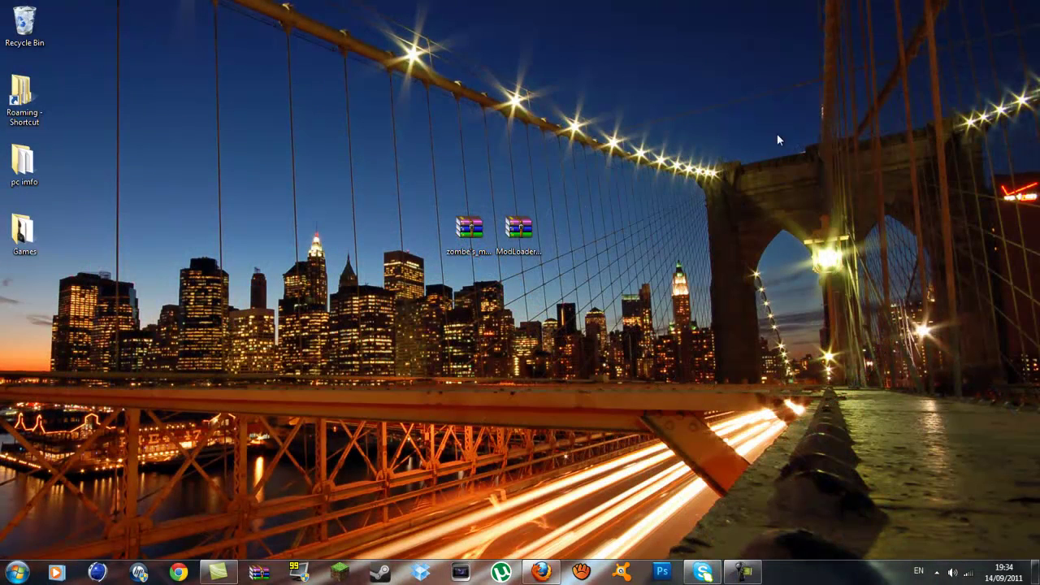
click(16, 573)
Step: Open the AppData Roaming folder by entering %appdata% in the Run dialog
click(38, 539)
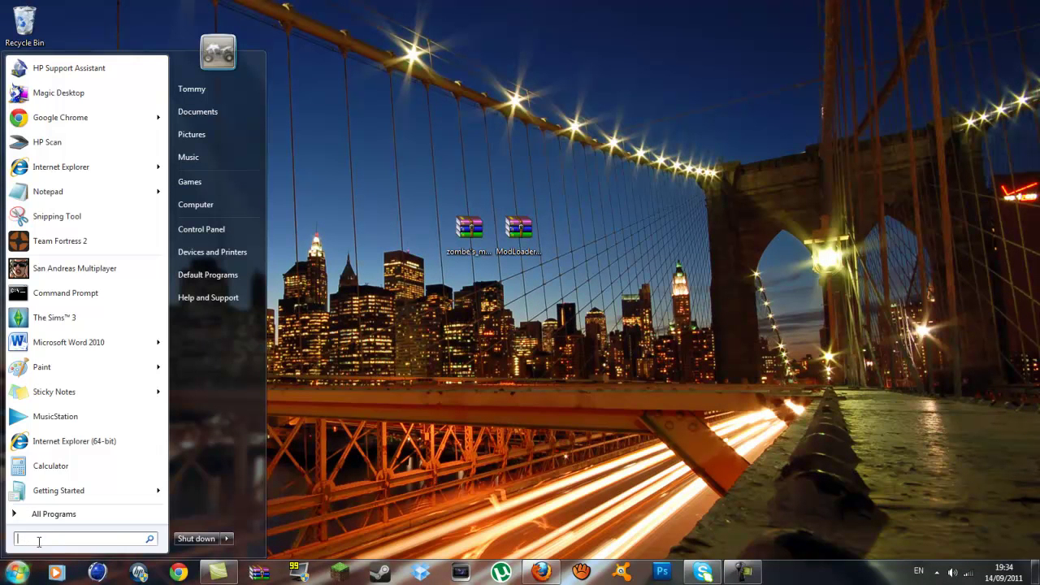
text(%appdata%)
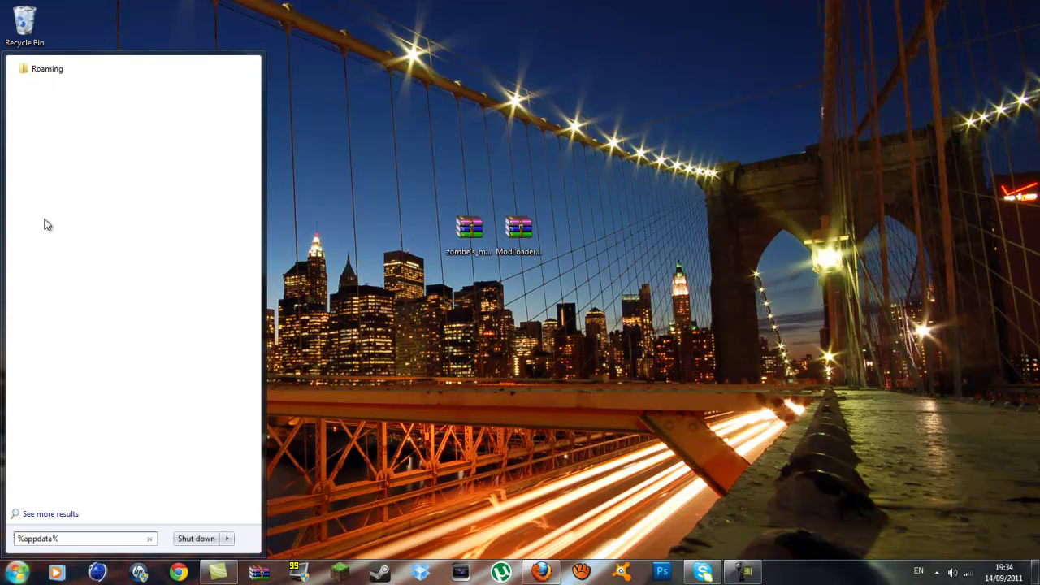
key(BackSpace)
key(BackSpace)
key(BackSpace)
key(BackSpace)
key(BackSpace)
key(BackSpace)
key(BackSpace)
key(BackSpace)
key(BackSpace)
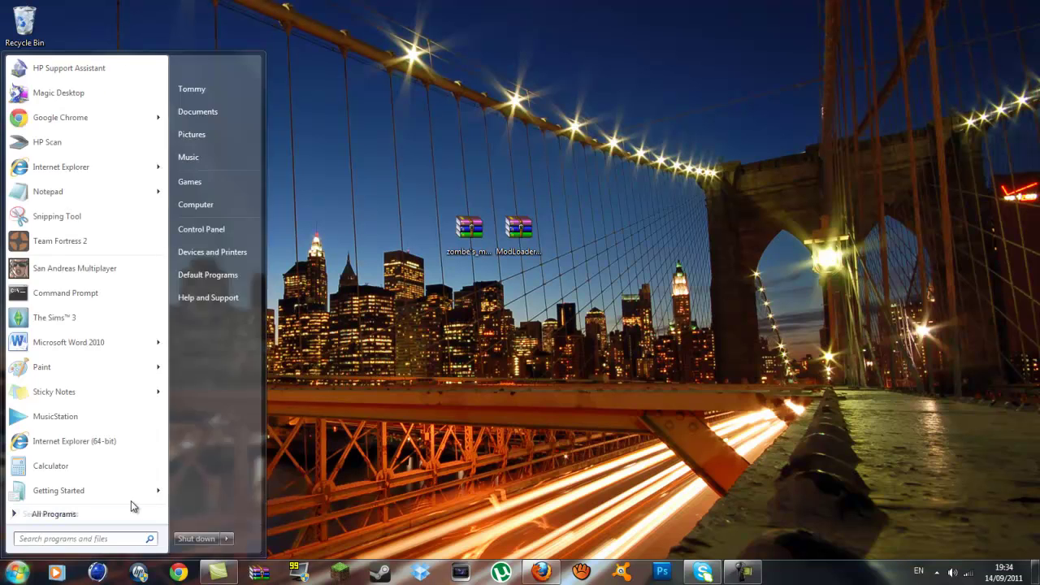
text(run)
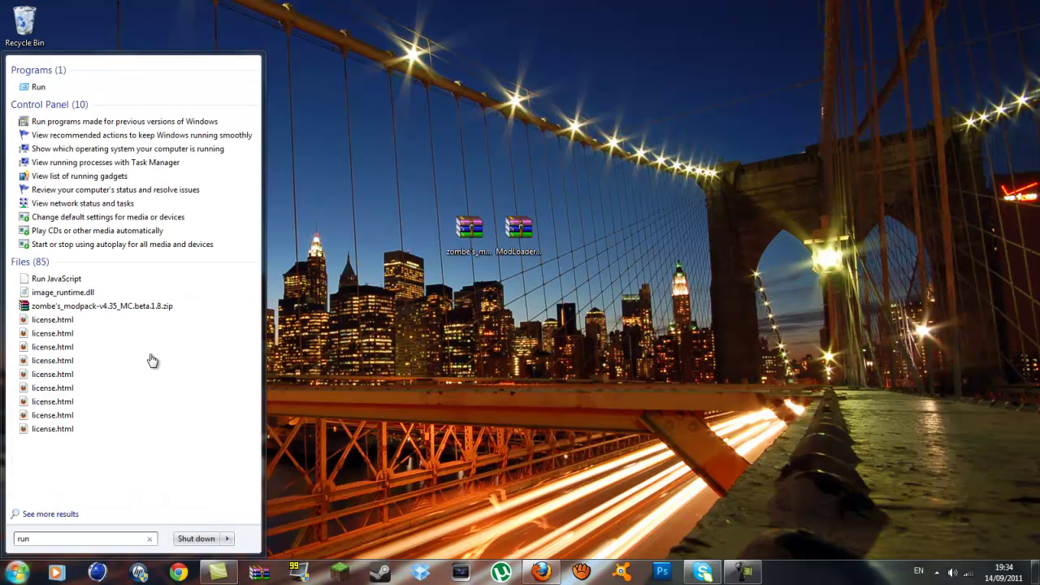
click(38, 87)
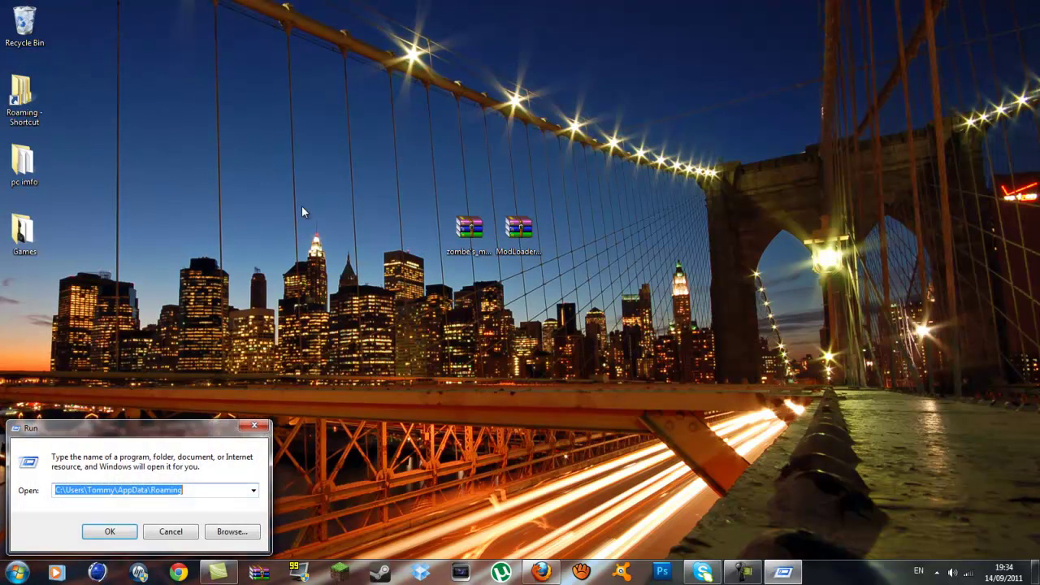
key(BackSpace)
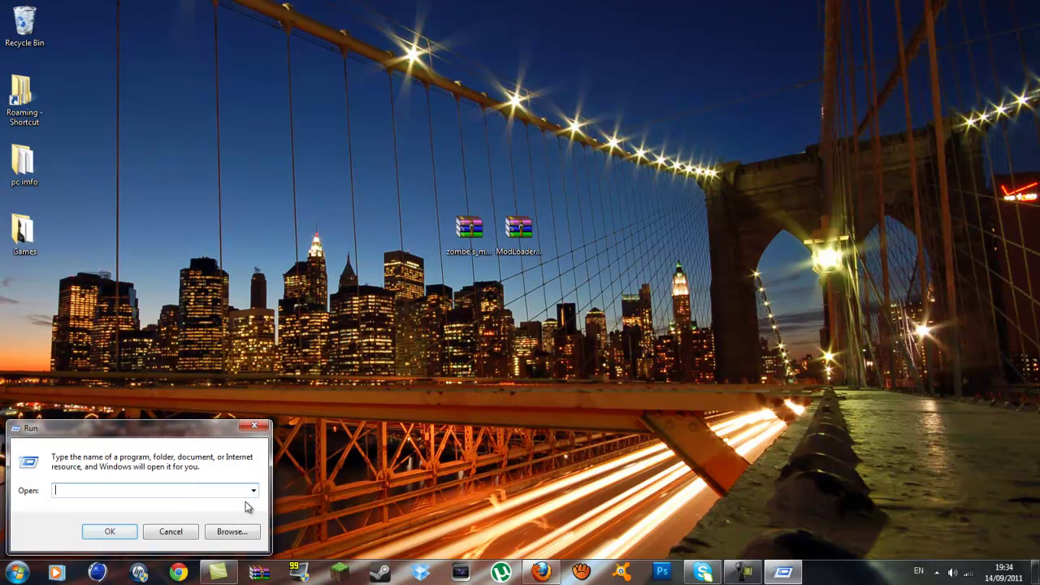
text(%a)
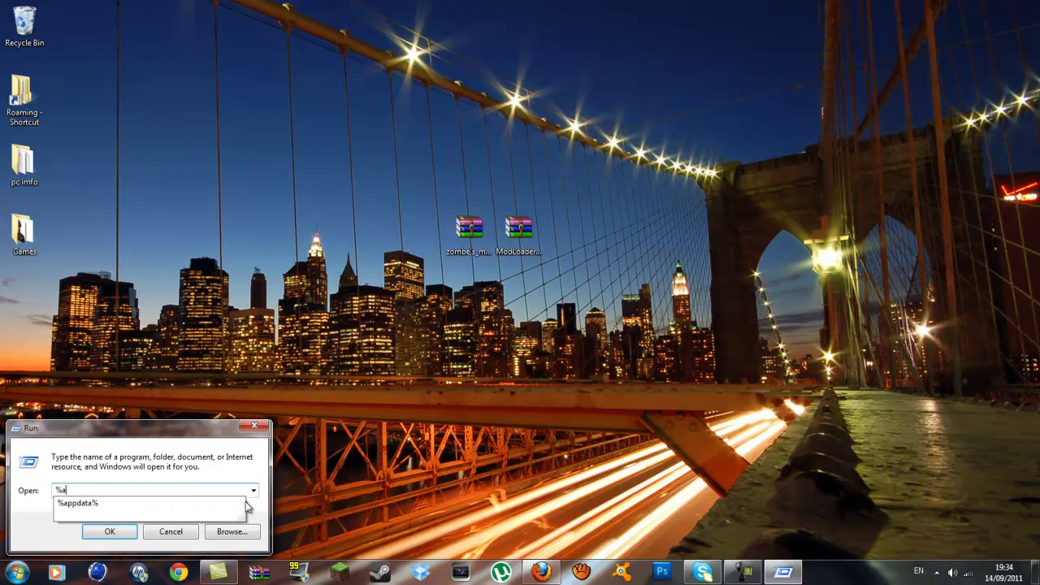
text(ppdata%)
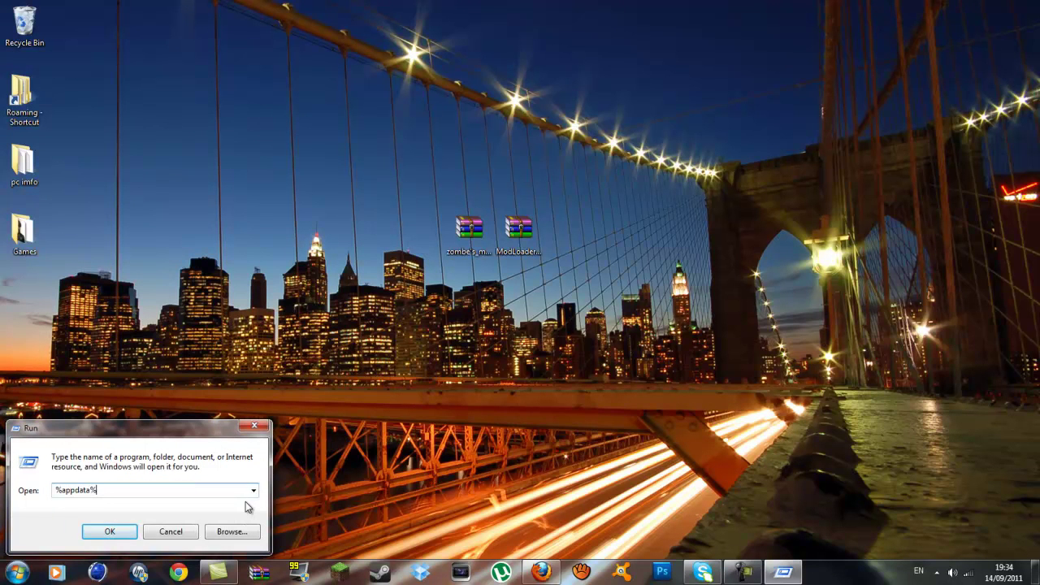
click(111, 531)
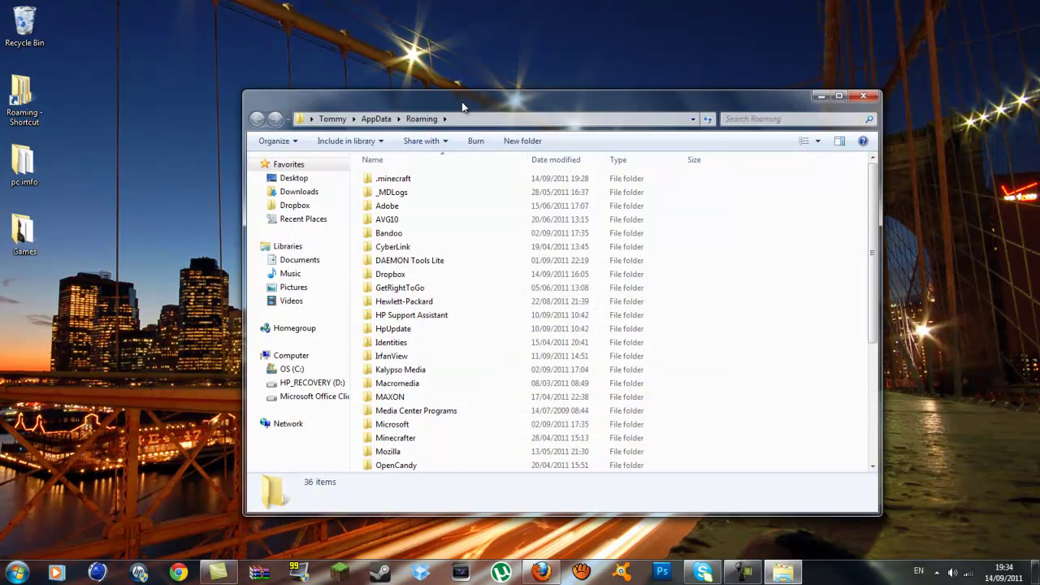
Step: Copy the .minecraft folder from Roaming and paste a backup onto the desktop
drag(463, 106, 474, 79)
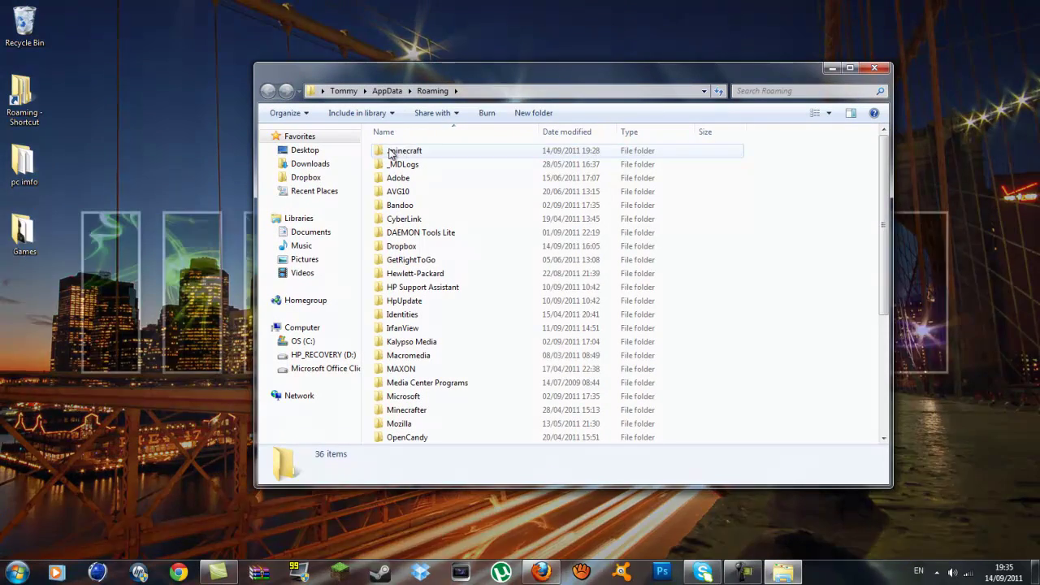
click(421, 152)
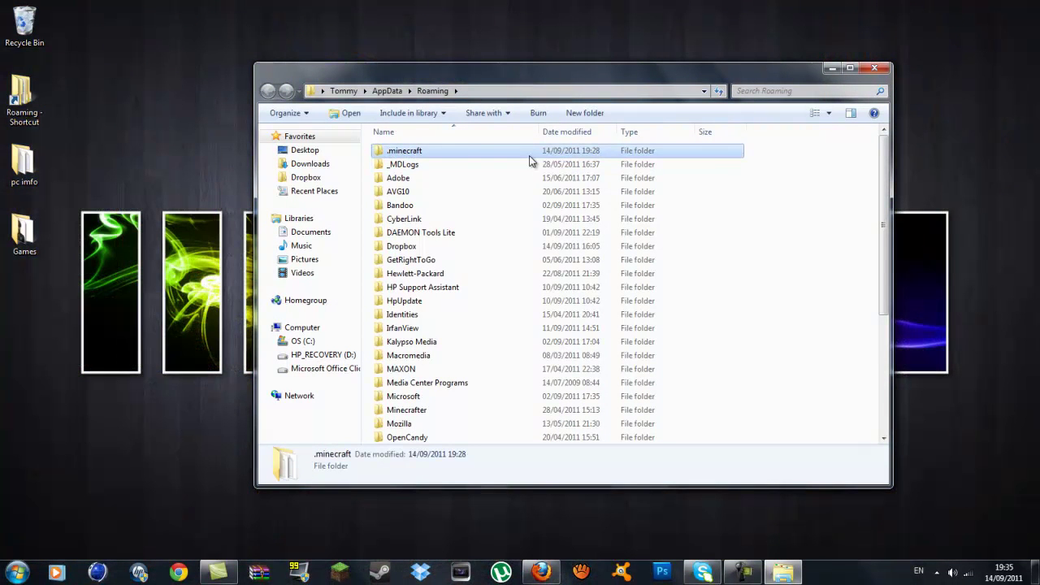
right_click(530, 153)
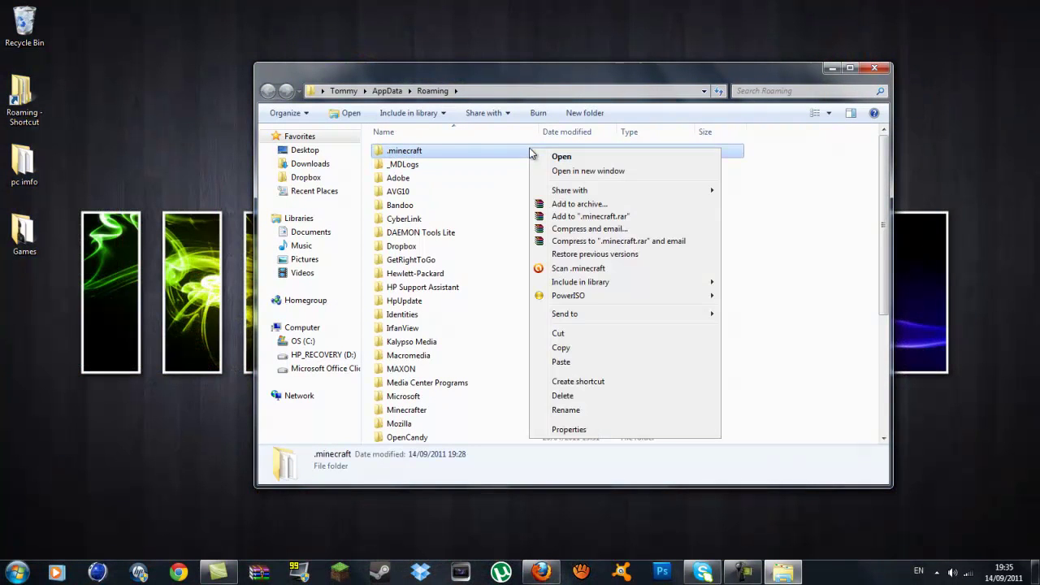
click(579, 350)
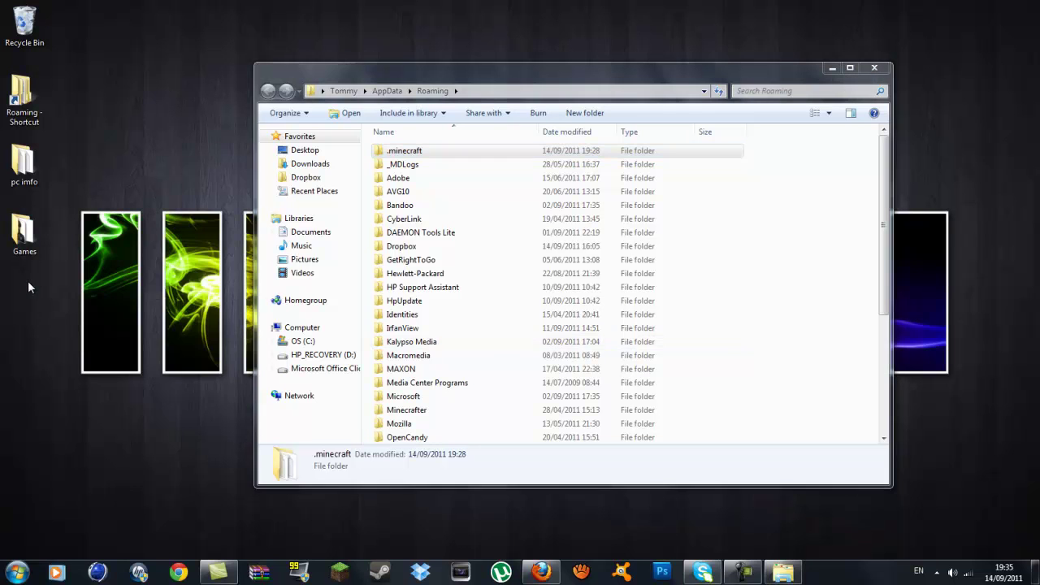
right_click(29, 281)
click(79, 337)
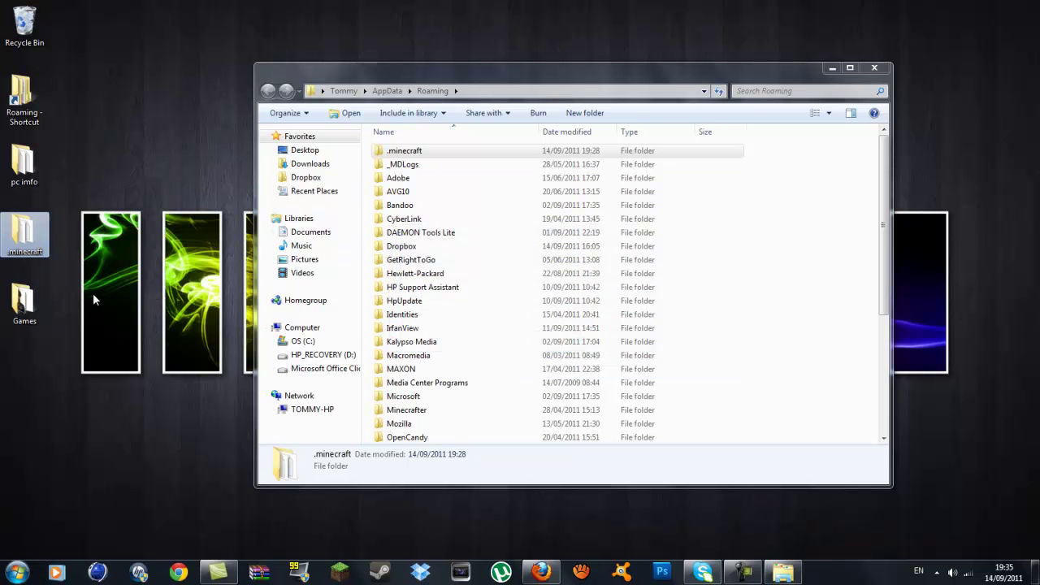
click(382, 154)
Step: Open minecraft.jar from .minecraft's bin folder with WinRAR archiver
double_click(452, 155)
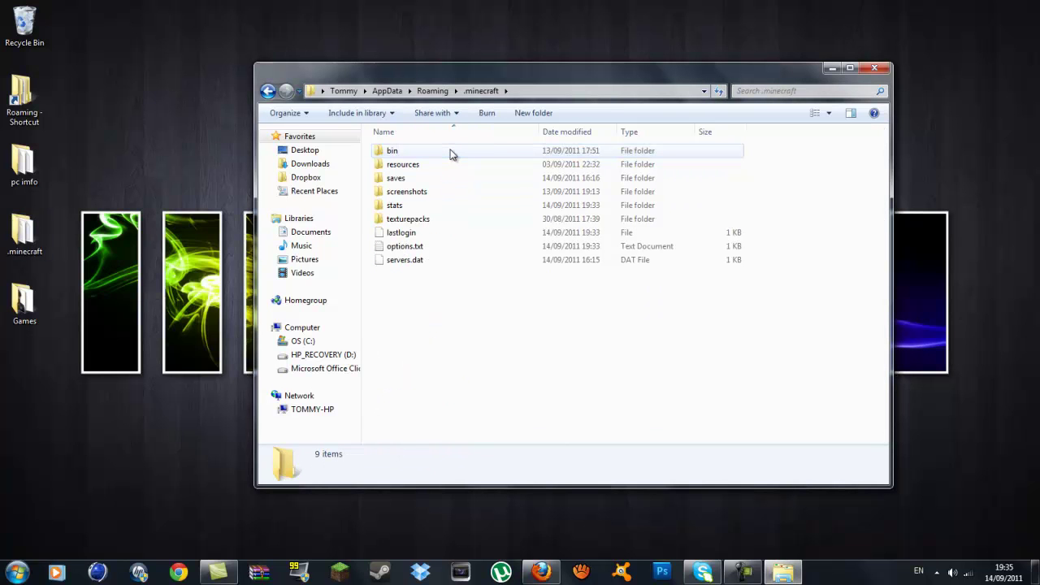
double_click(444, 155)
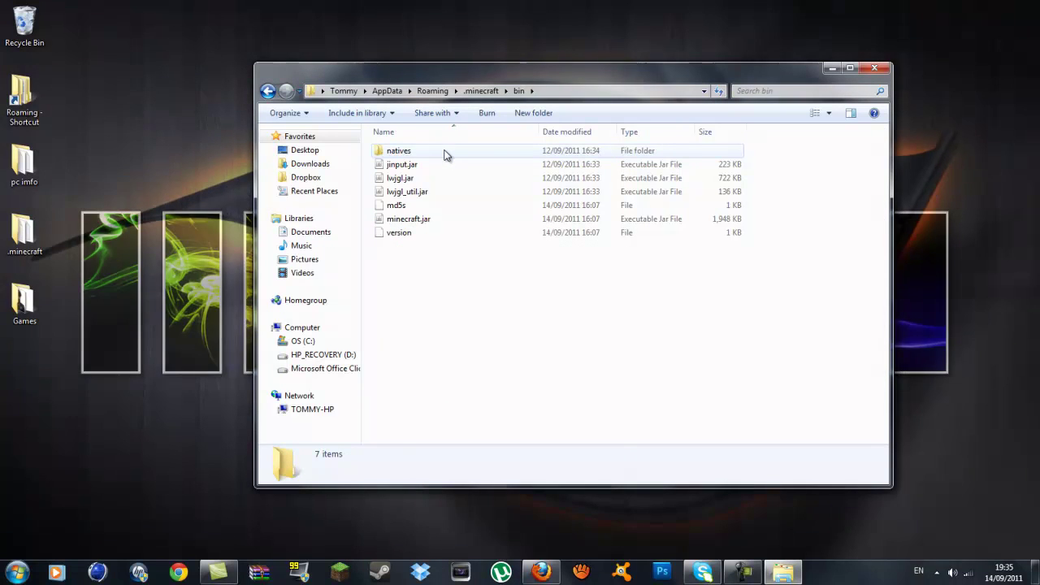
click(404, 221)
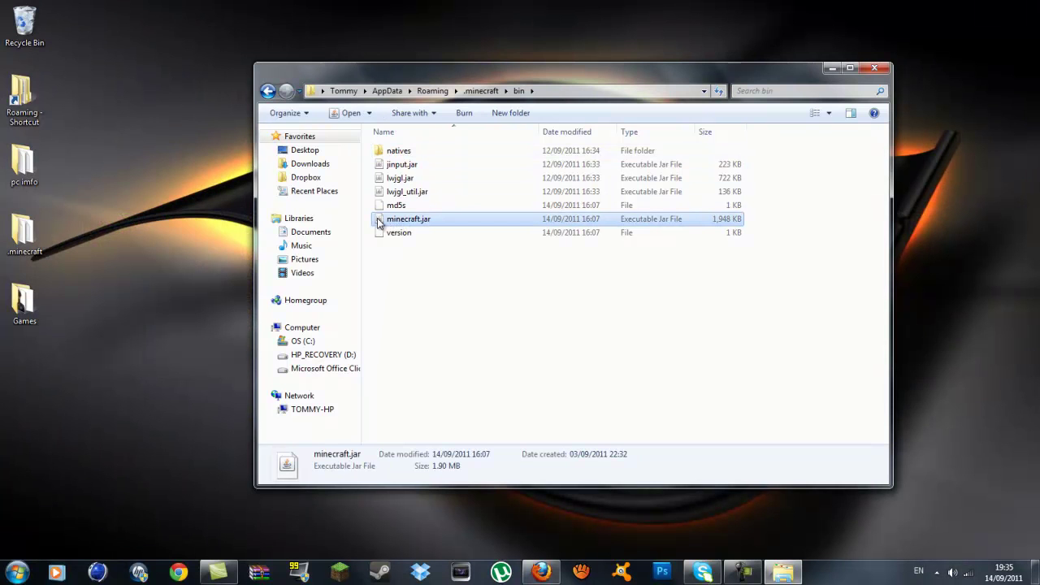
right_click(385, 219)
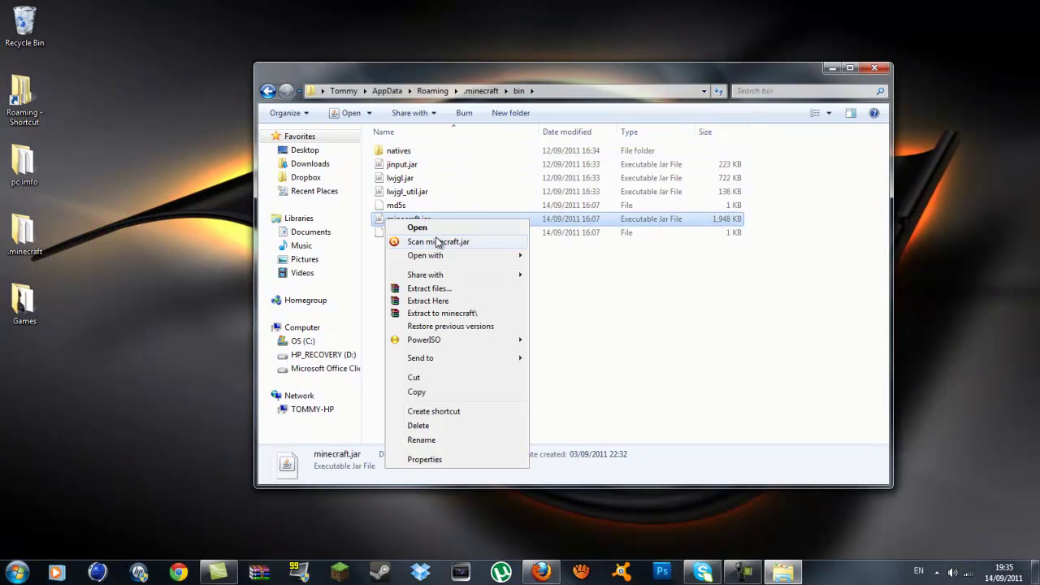
mouse_move(433, 257)
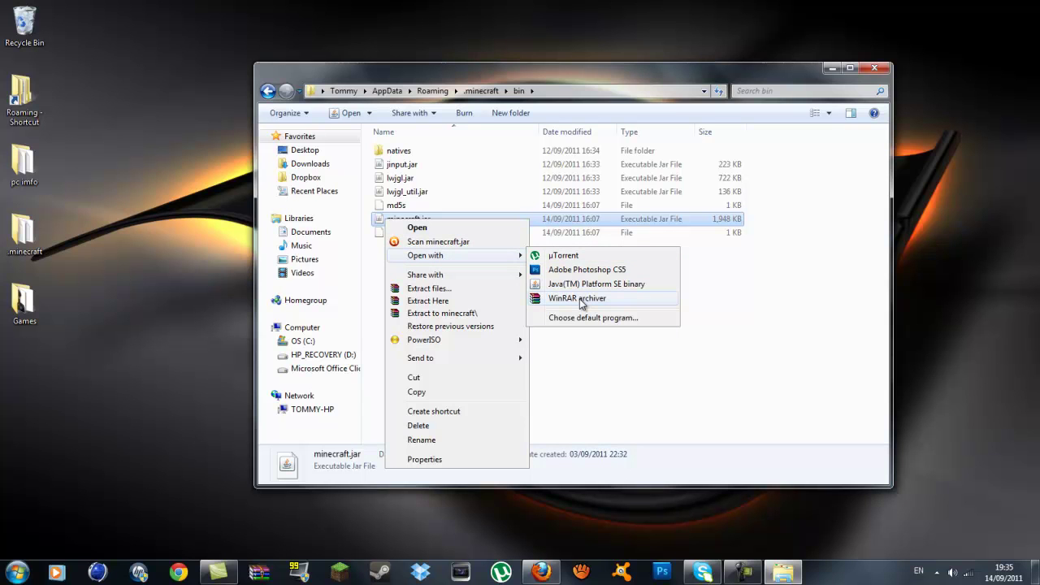
click(579, 299)
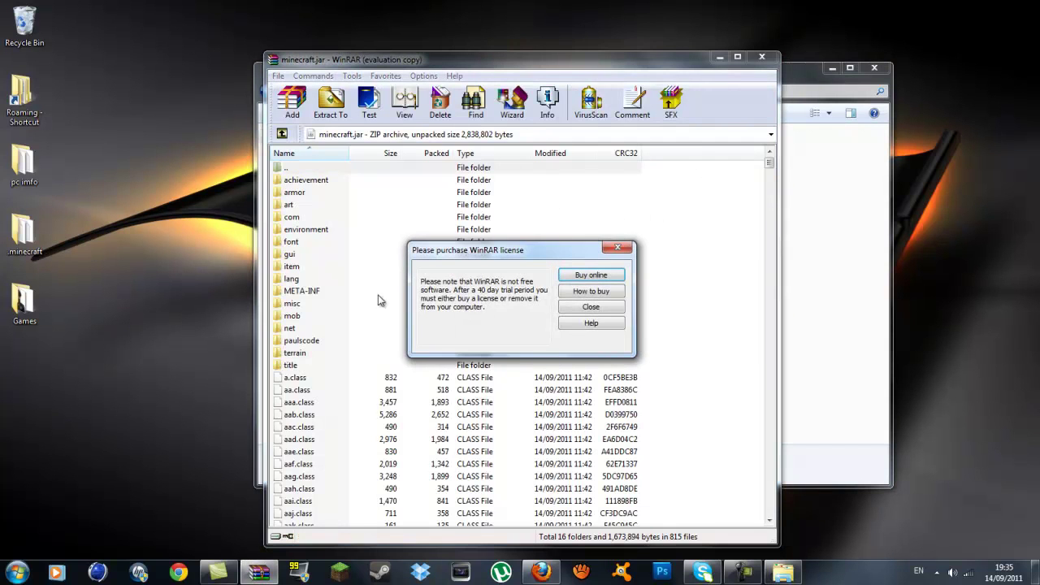
Step: Close the licence reminder, minimize the bin folder window, and maximize minecraft.jar in WinRAR
click(591, 307)
mouse_move(799, 67)
mouse_down()
mouse_move(773, 47)
mouse_move(644, 47)
mouse_move(794, 52)
mouse_up()
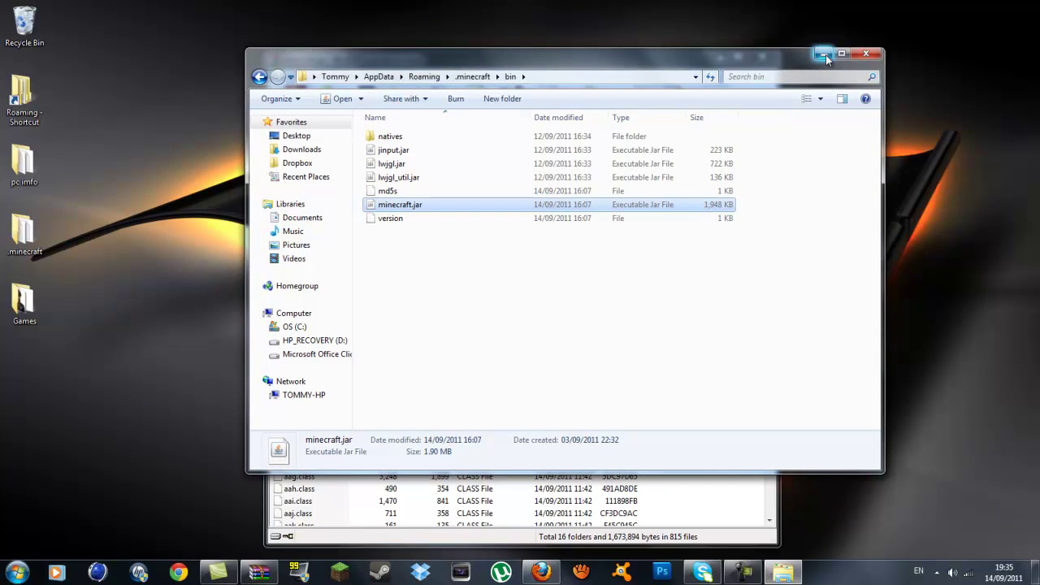
click(826, 54)
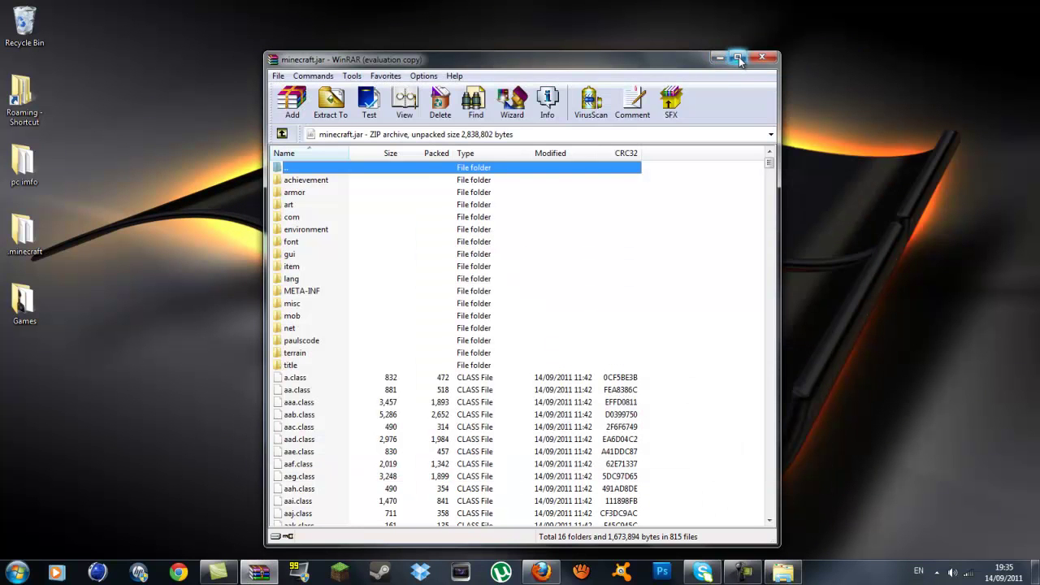
drag(707, 58, 737, 30)
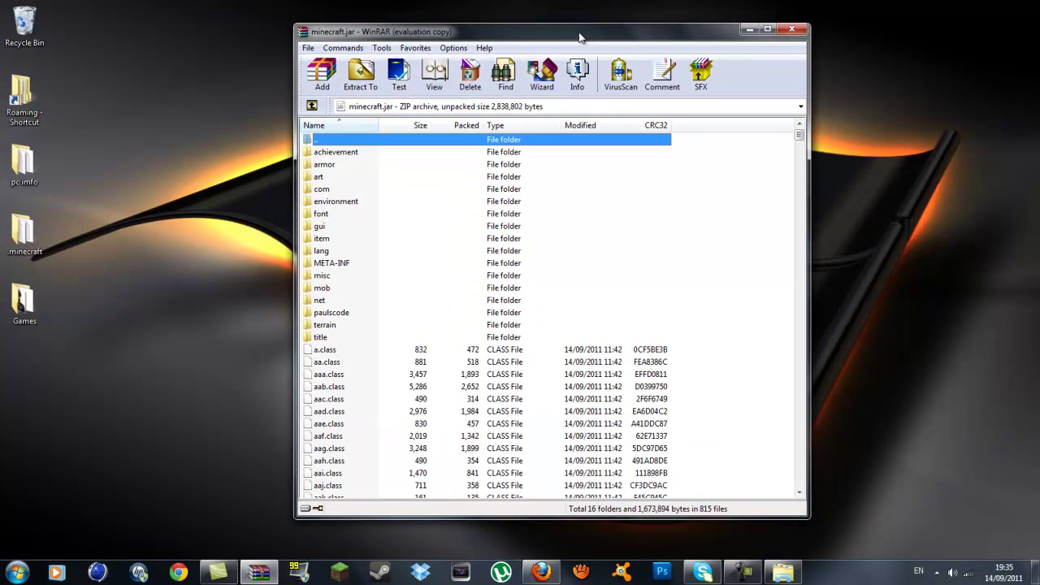
click(766, 30)
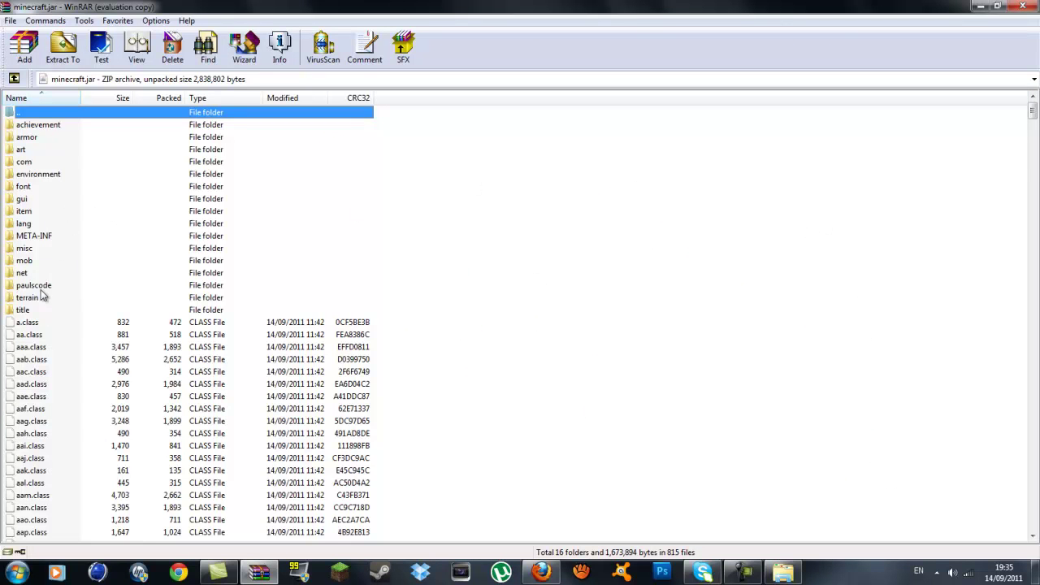
Step: Delete the META-INF folder from minecraft.jar and confirm the deletion
click(22, 237)
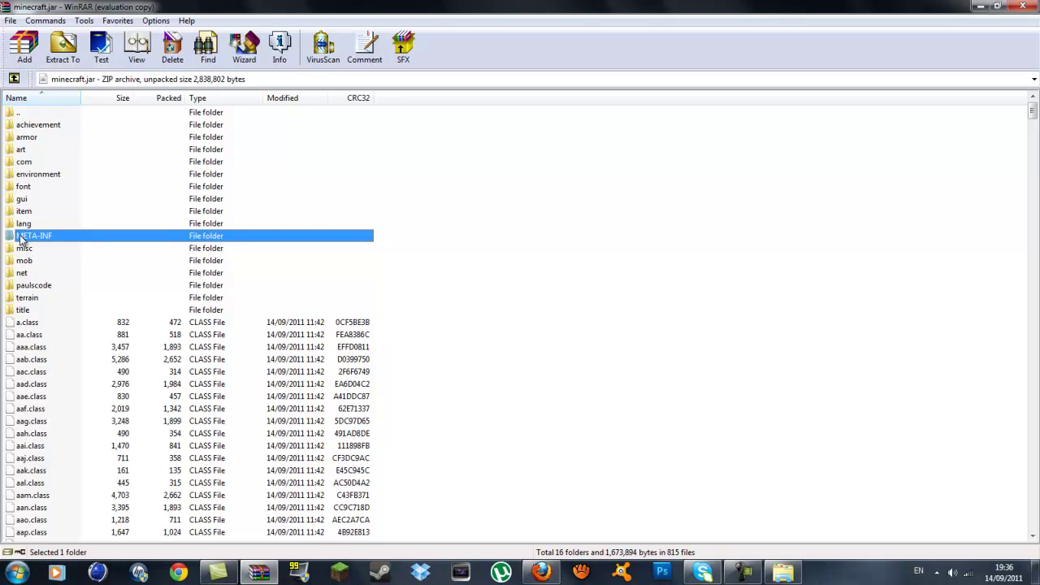
right_click(22, 238)
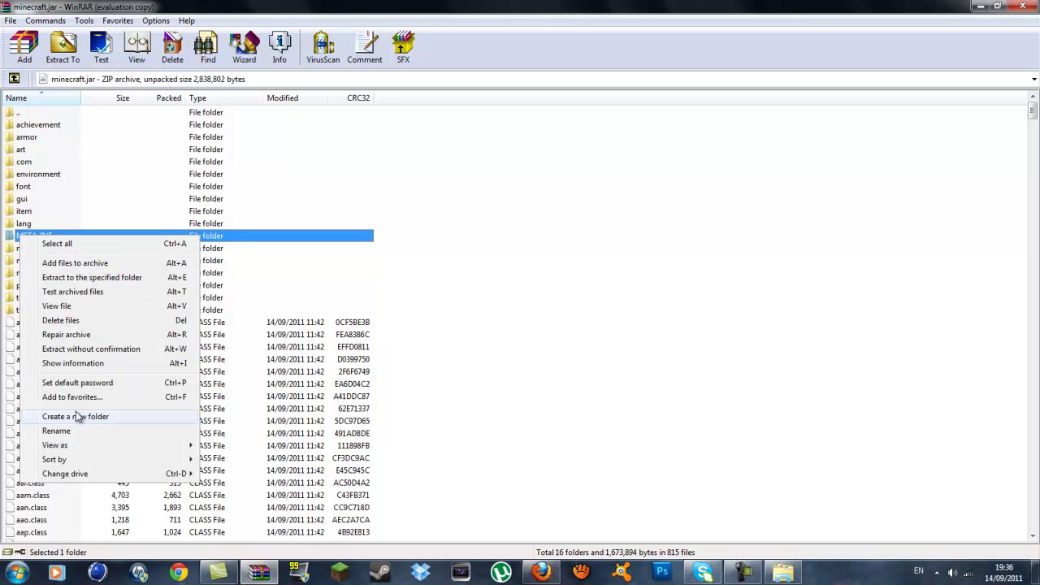
click(82, 321)
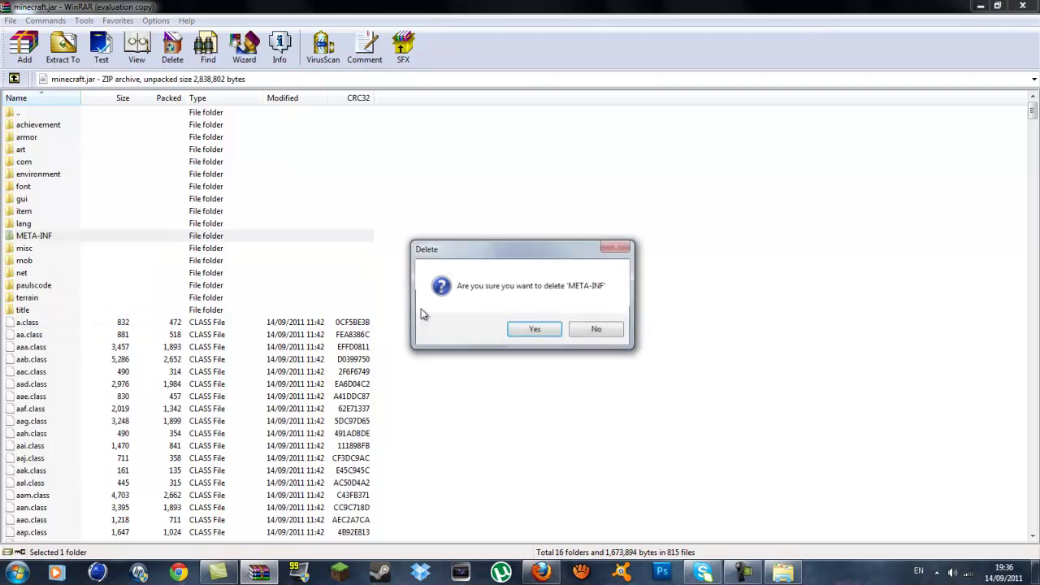
click(532, 329)
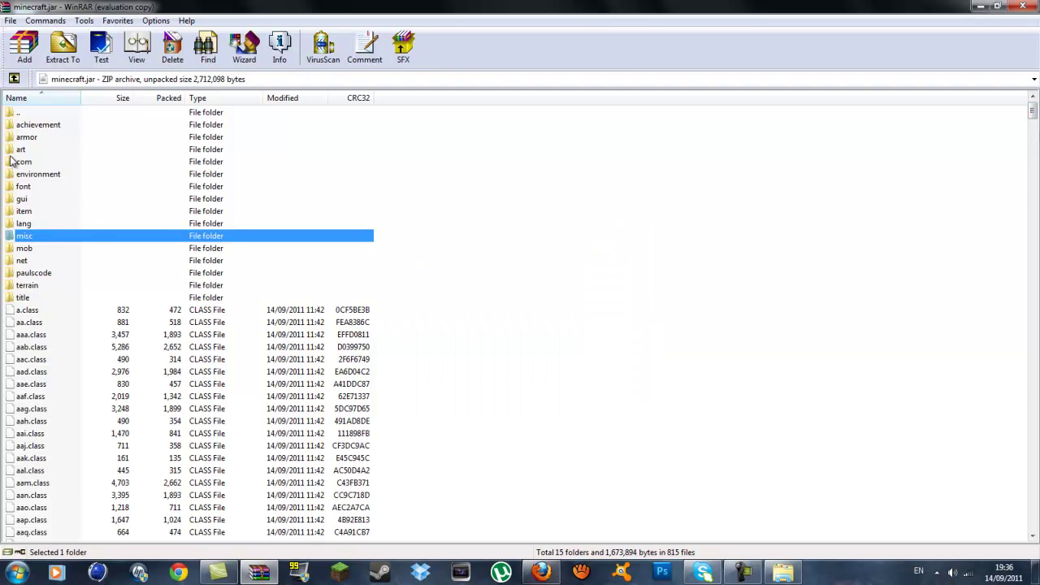
click(597, 259)
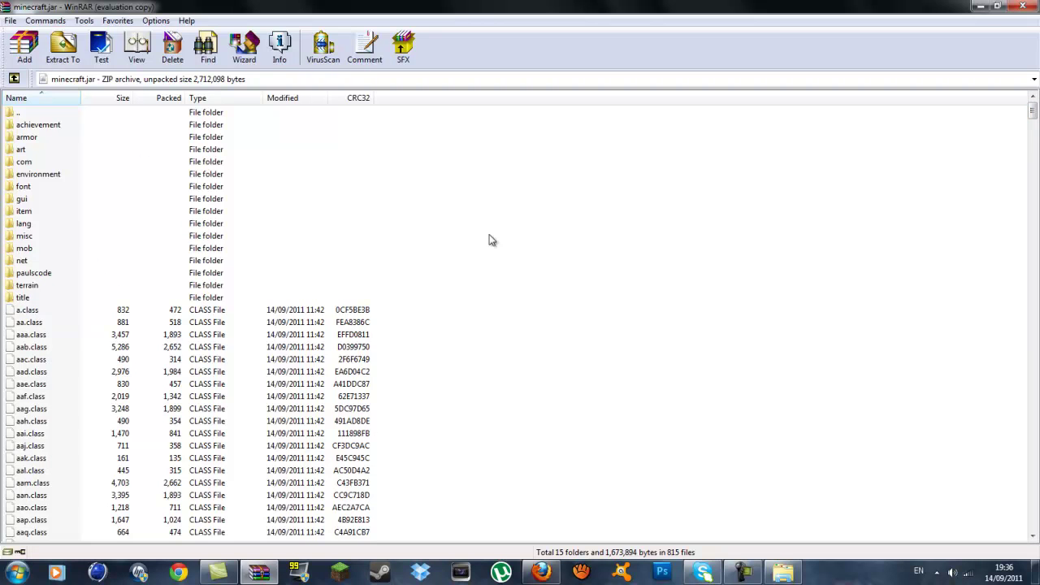
Step: Open ModLoader.zip in WinRAR, dismiss the licence reminder, and move its window upper right
click(980, 7)
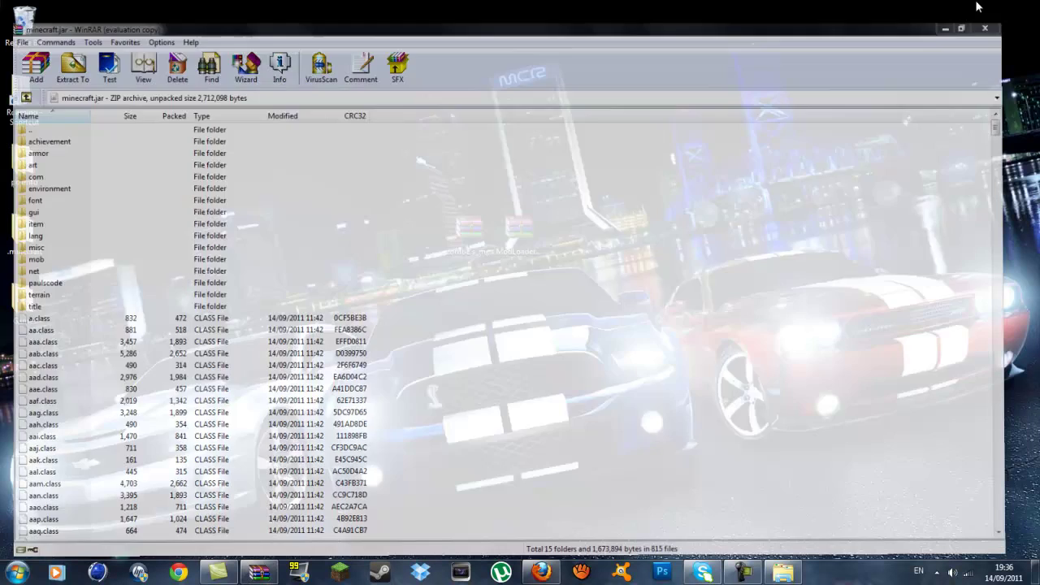
double_click(528, 236)
drag(409, 131, 740, 145)
click(779, 360)
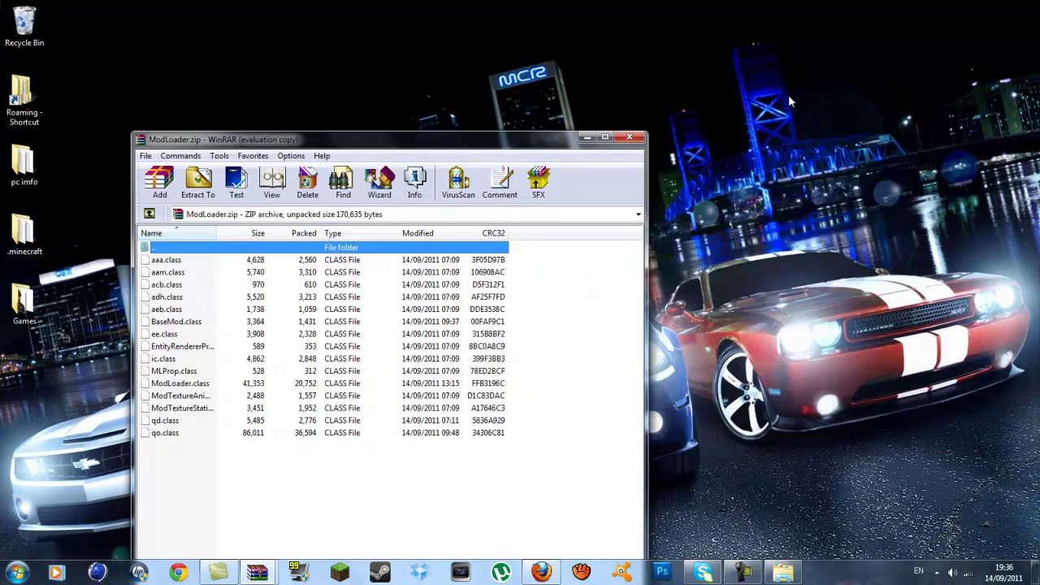
drag(582, 146, 967, 30)
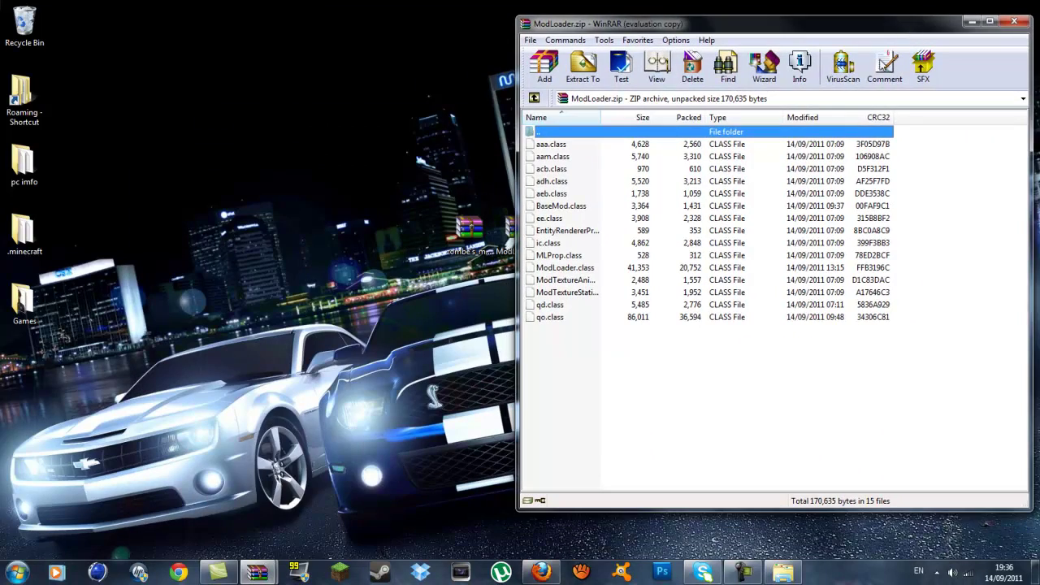
Step: Drag all ModLoader class files into minecraft.jar, confirming Add and replace files
mouse_move(257, 574)
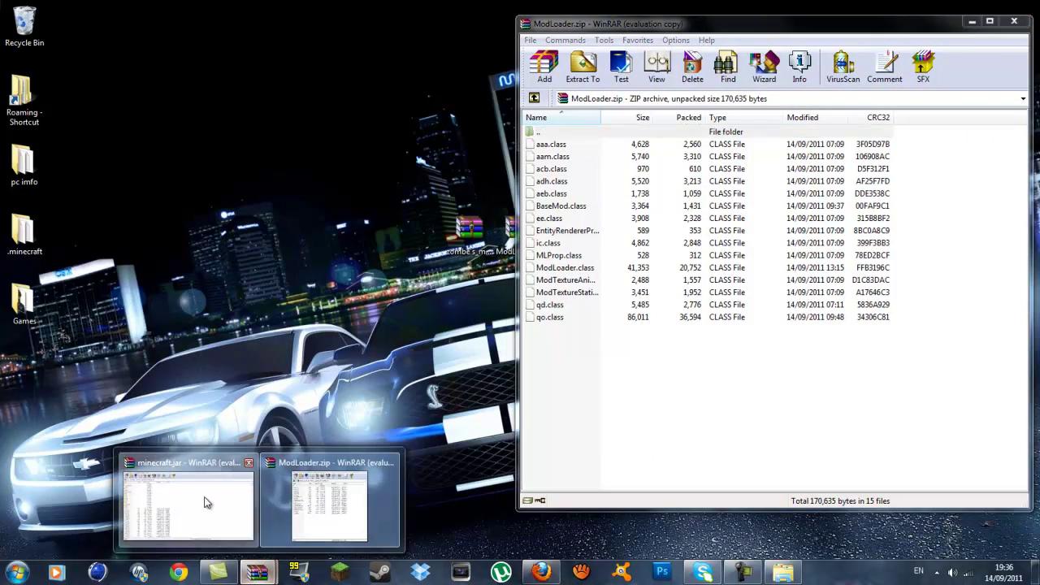
click(206, 502)
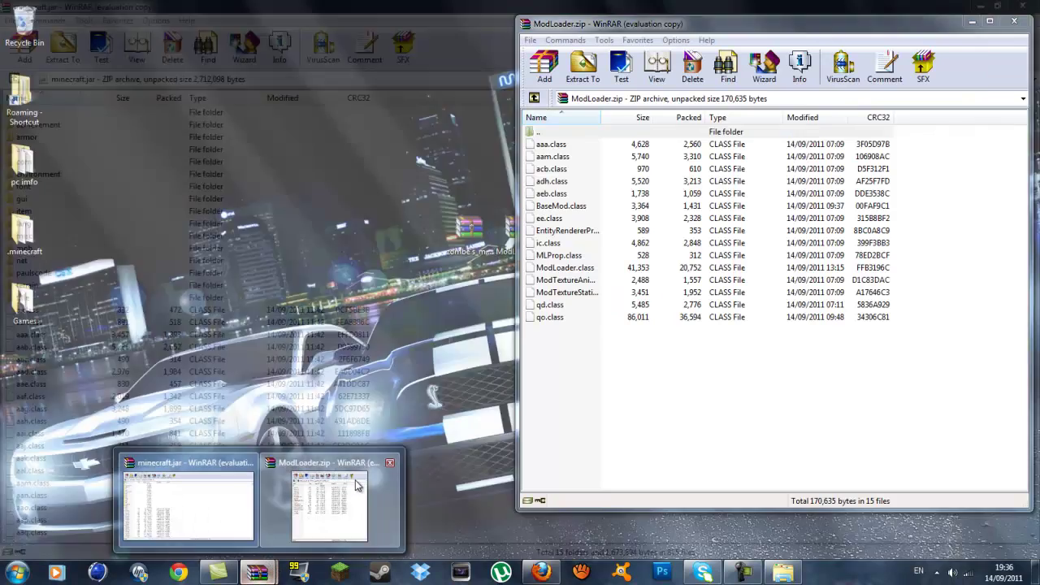
click(326, 497)
drag(619, 355, 66, 444)
drag(65, 444, 65, 448)
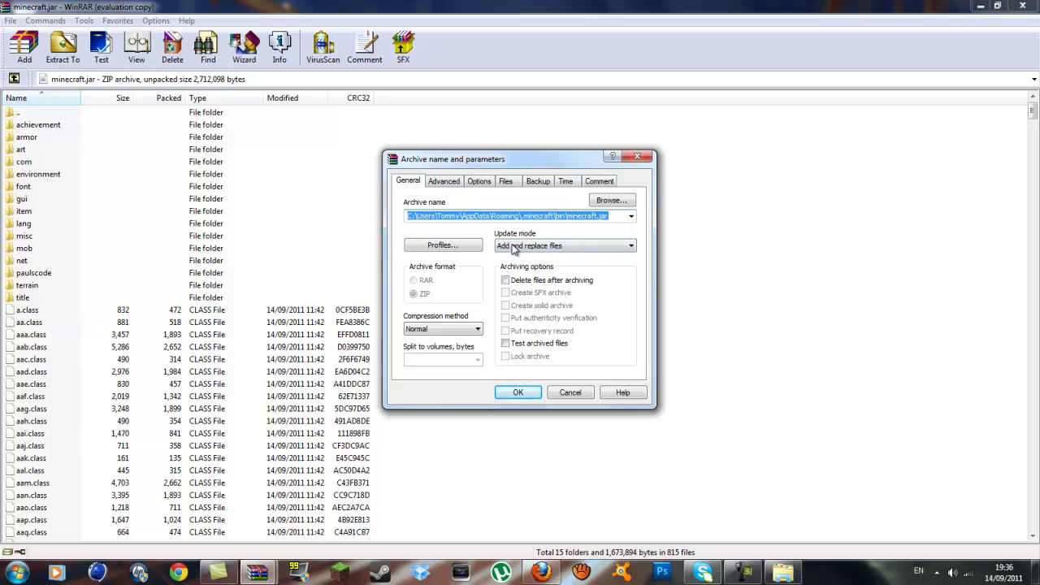
click(506, 393)
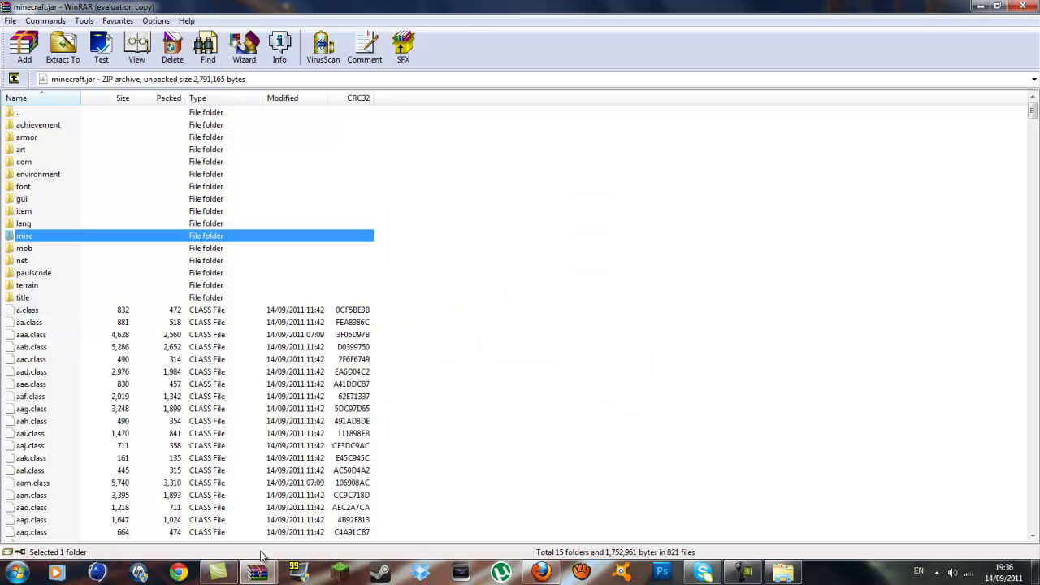
Step: Hide both WinRAR windows and open Zombe's modpack v4.35 zip, moving its window right
mouse_move(259, 569)
click(329, 484)
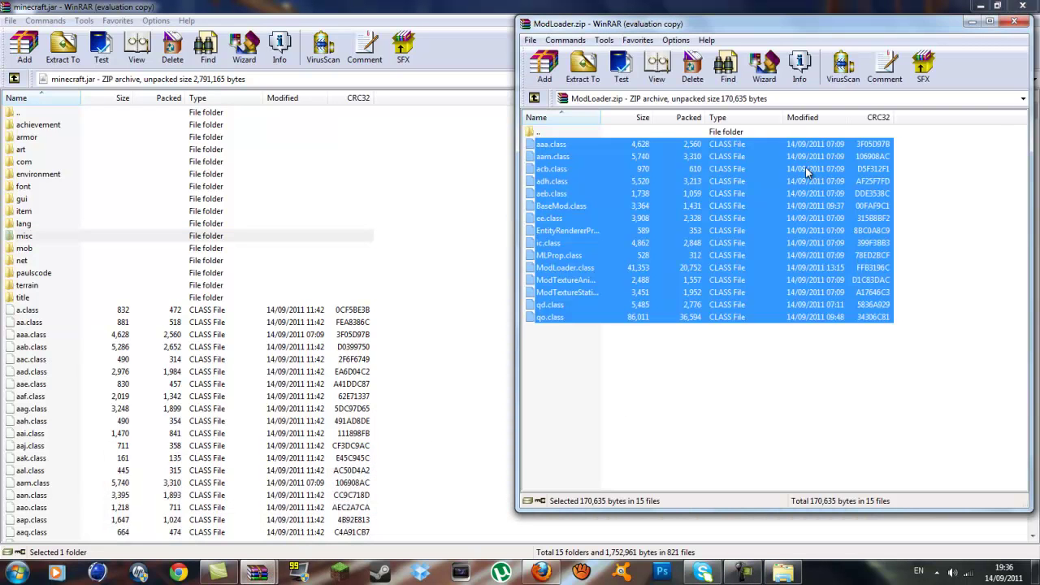
click(1015, 22)
click(1023, 6)
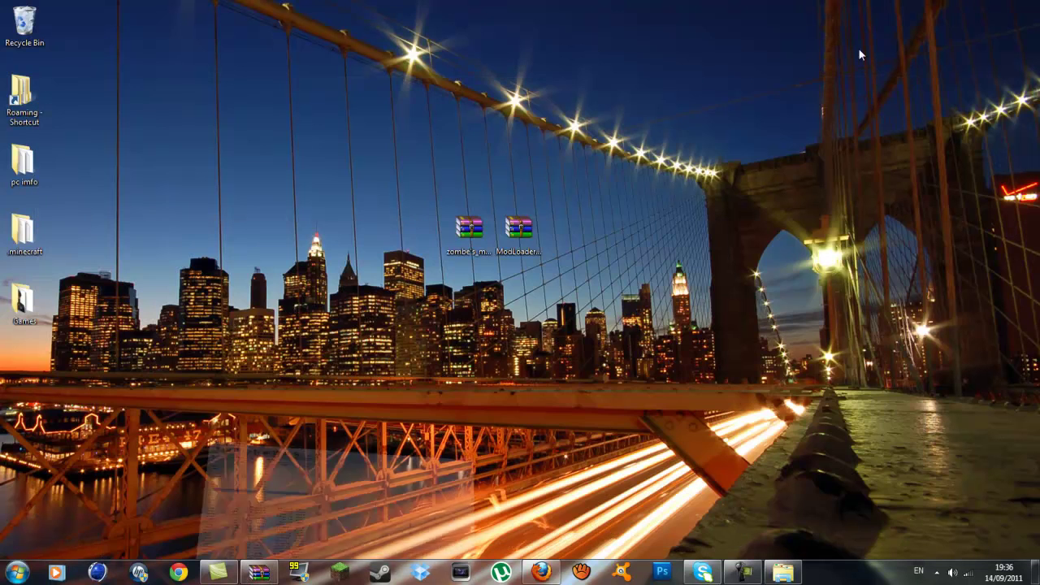
double_click(471, 241)
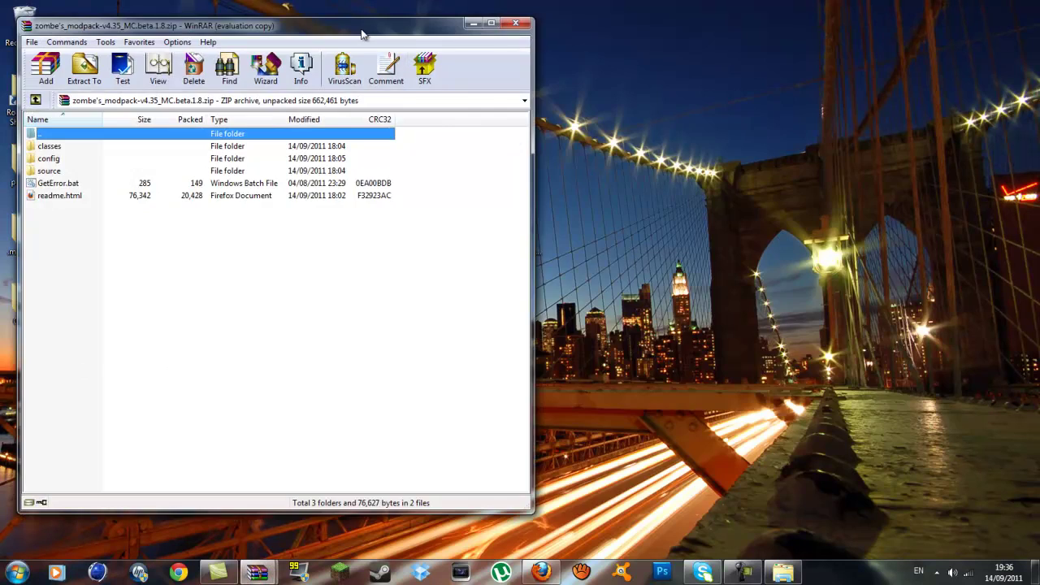
drag(362, 34, 767, 46)
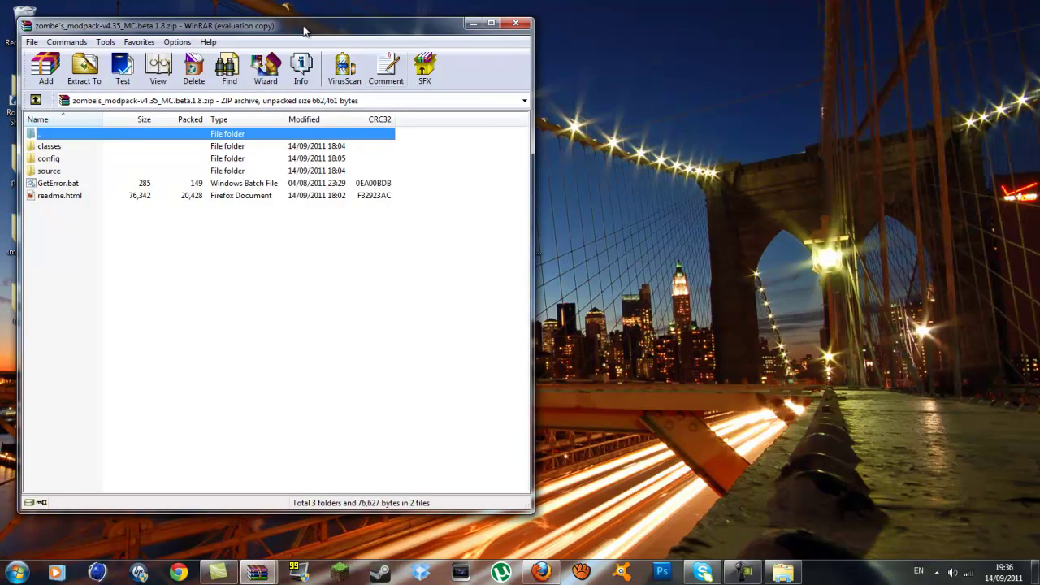
drag(308, 35, 786, 34)
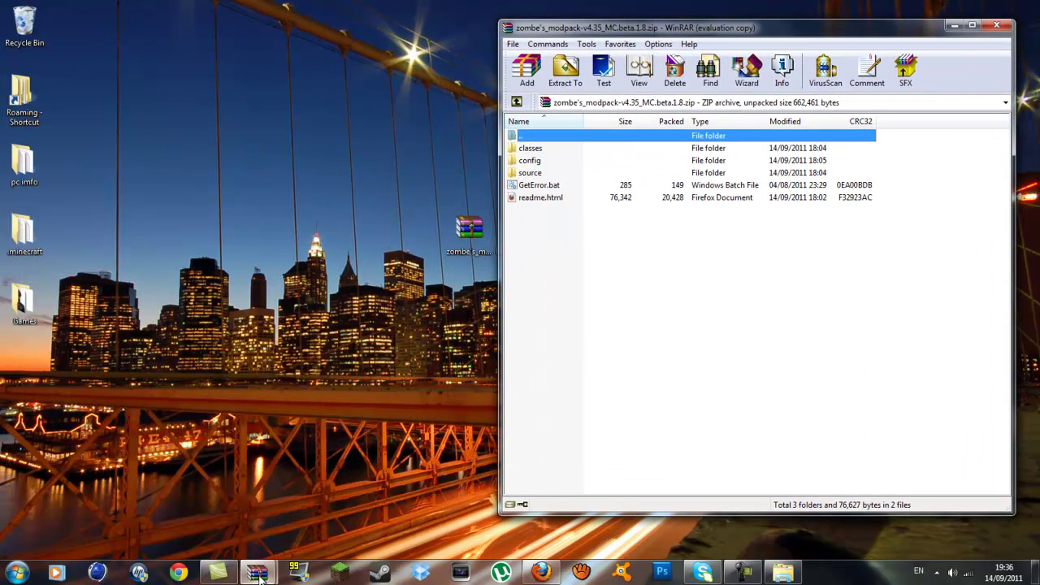
click(221, 532)
Step: Bring the Zombe's modpack archive forward and open its classes folder
mouse_move(286, 561)
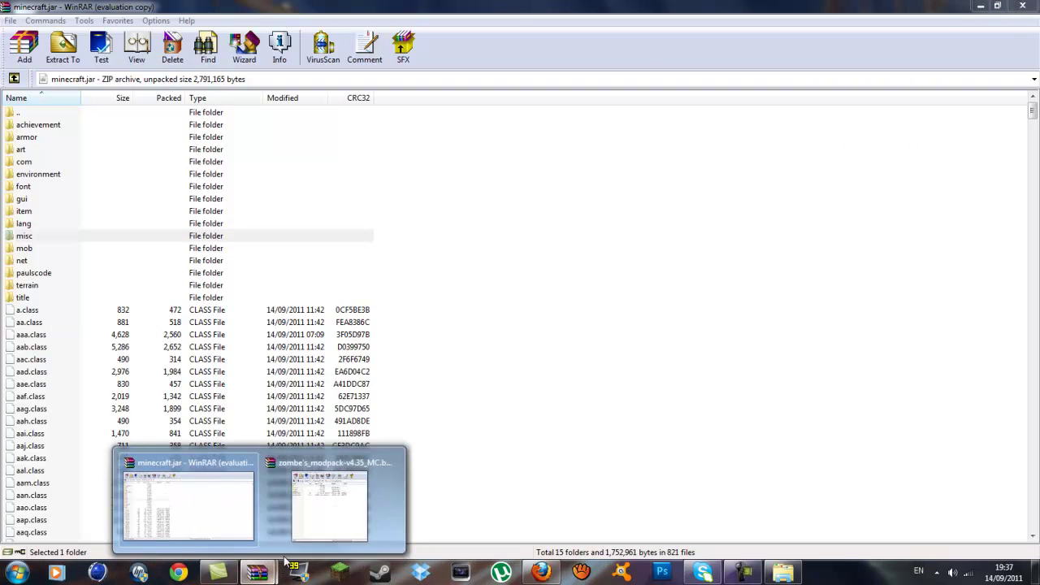
click(341, 508)
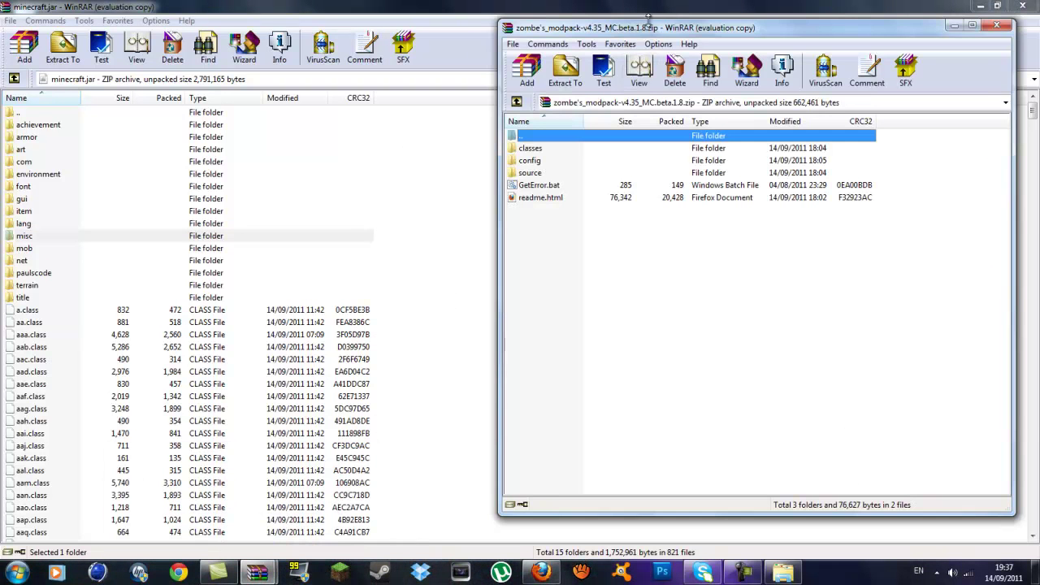
drag(648, 25, 565, 54)
click(448, 178)
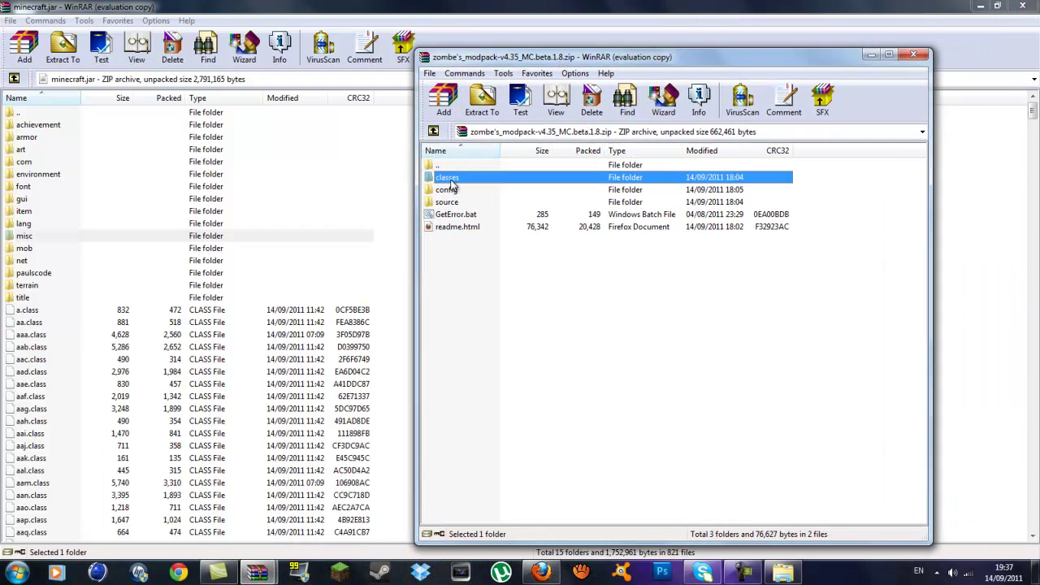
click(451, 190)
click(451, 203)
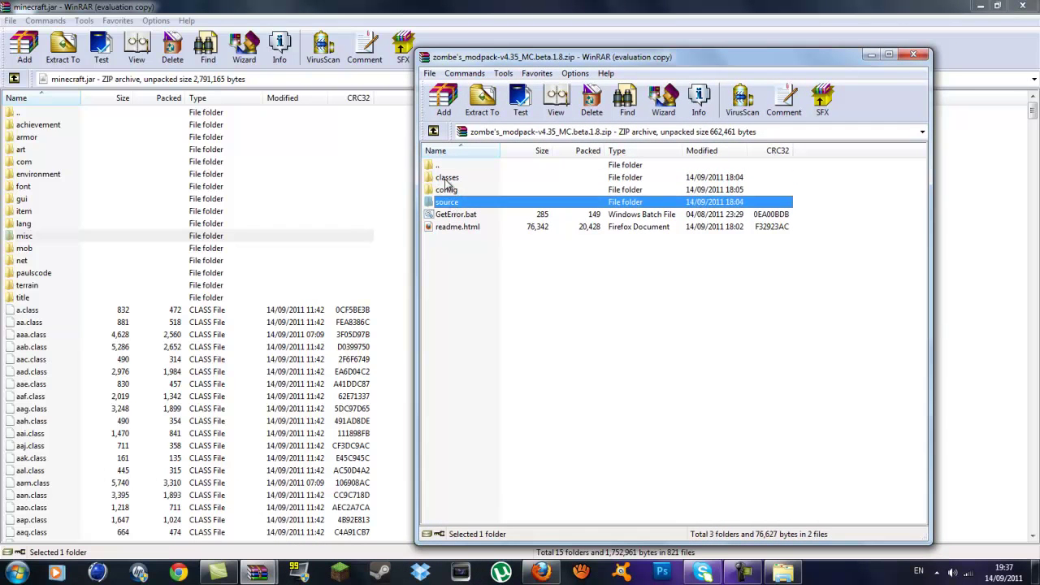
click(444, 178)
double_click(443, 179)
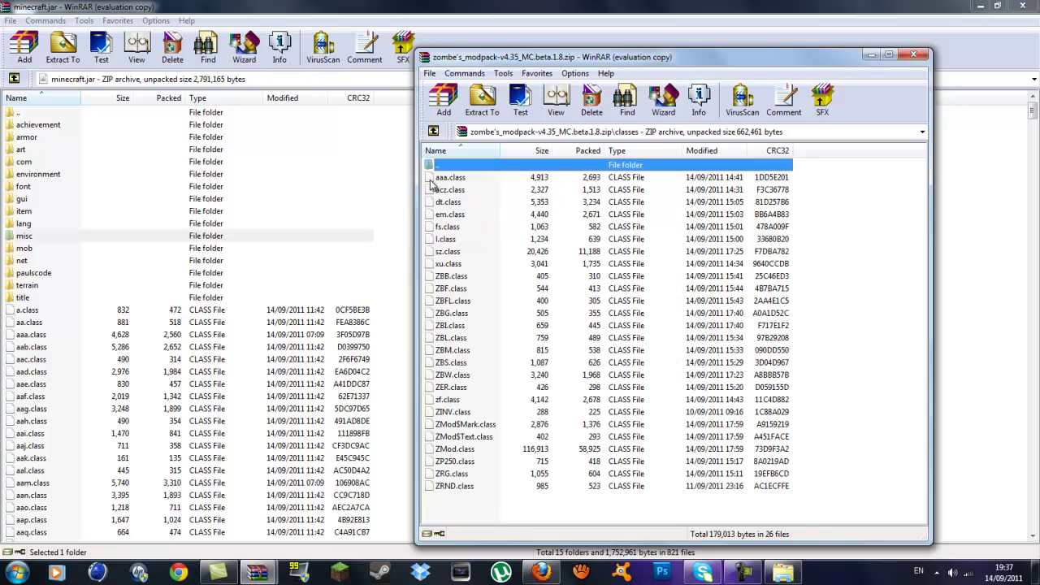
Step: Add all 26 class files into minecraft.jar with 'Add and replace files', then close the jar
drag(799, 179, 410, 508)
drag(698, 268, 57, 458)
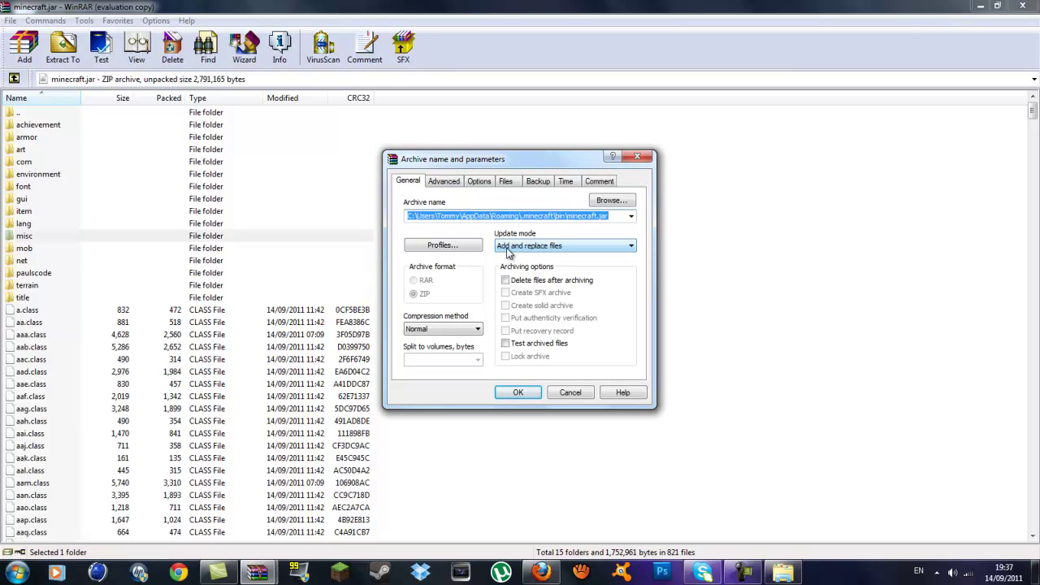
click(529, 393)
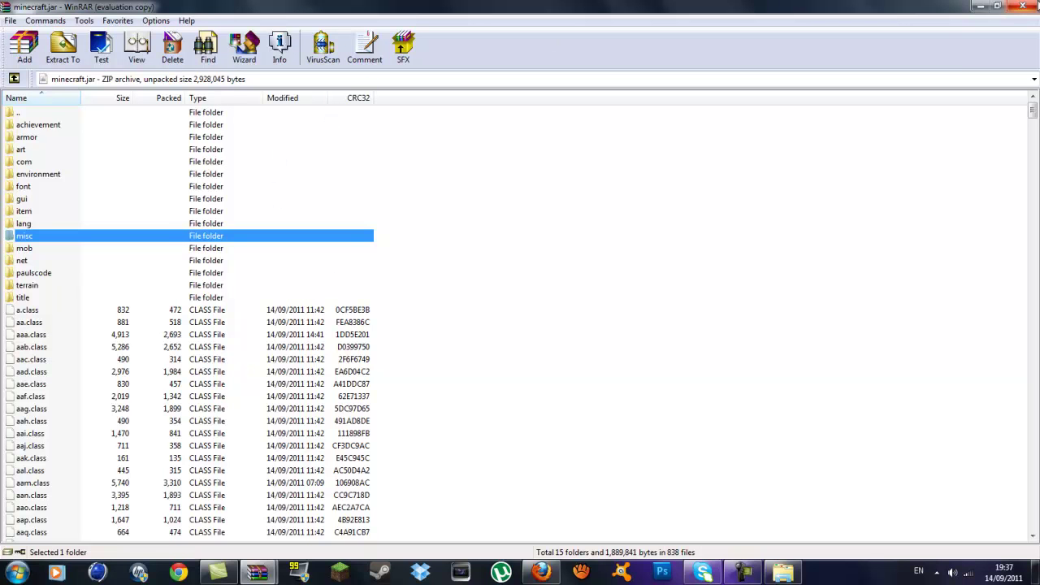
click(1026, 6)
Step: Return to the modpack archive root and reopen the zombe zip from the desktop, dismissing the licence reminder
drag(604, 49, 516, 25)
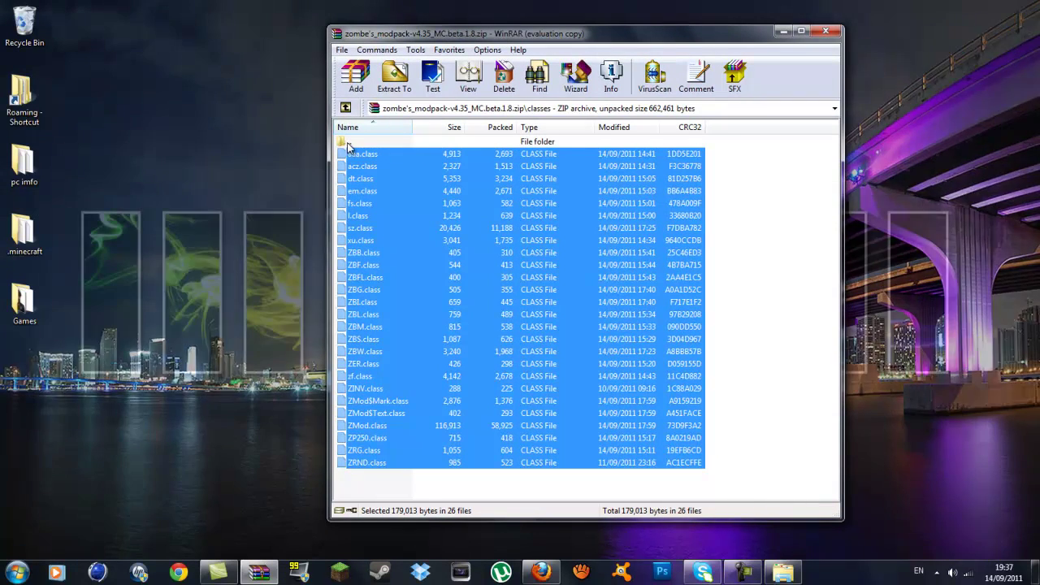
double_click(373, 143)
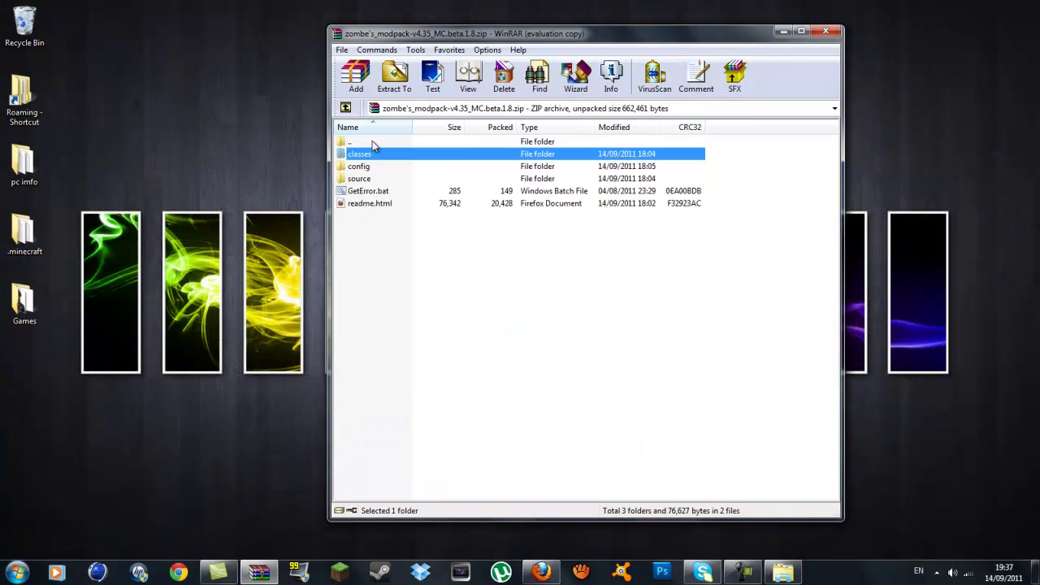
drag(623, 27, 668, 242)
click(828, 246)
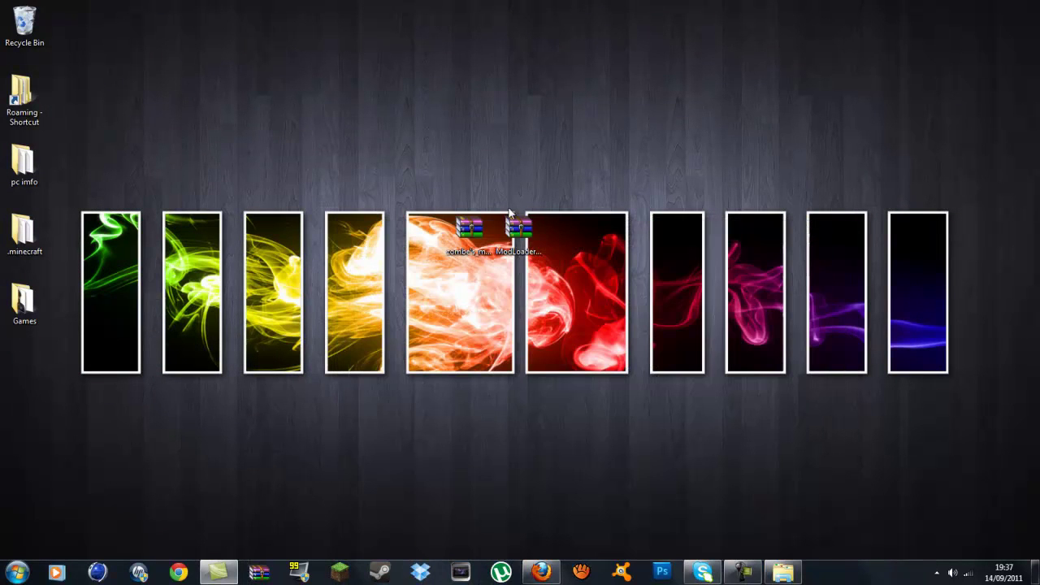
double_click(486, 229)
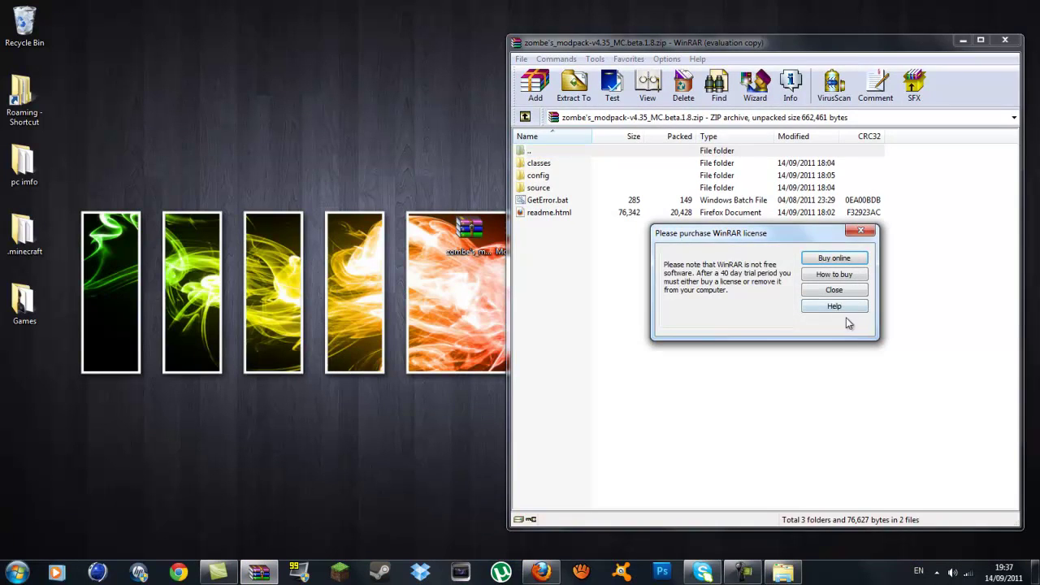
click(834, 290)
mouse_move(789, 45)
mouse_down()
mouse_move(616, 235)
mouse_move(676, 201)
mouse_move(795, 33)
mouse_up()
Step: Restore the Explorer window and go back from bin to the .minecraft folder
click(783, 573)
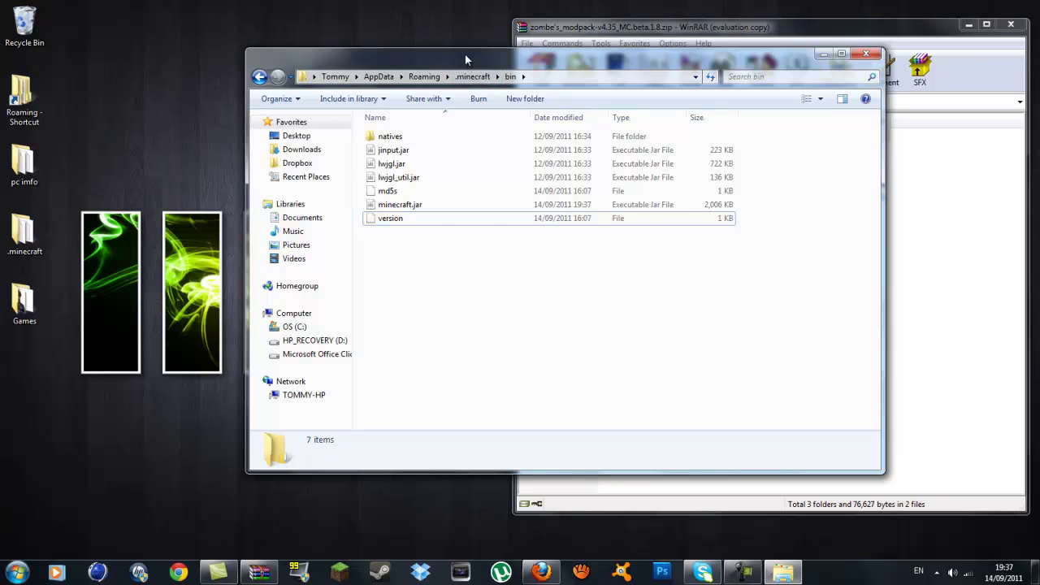
drag(465, 53, 392, 69)
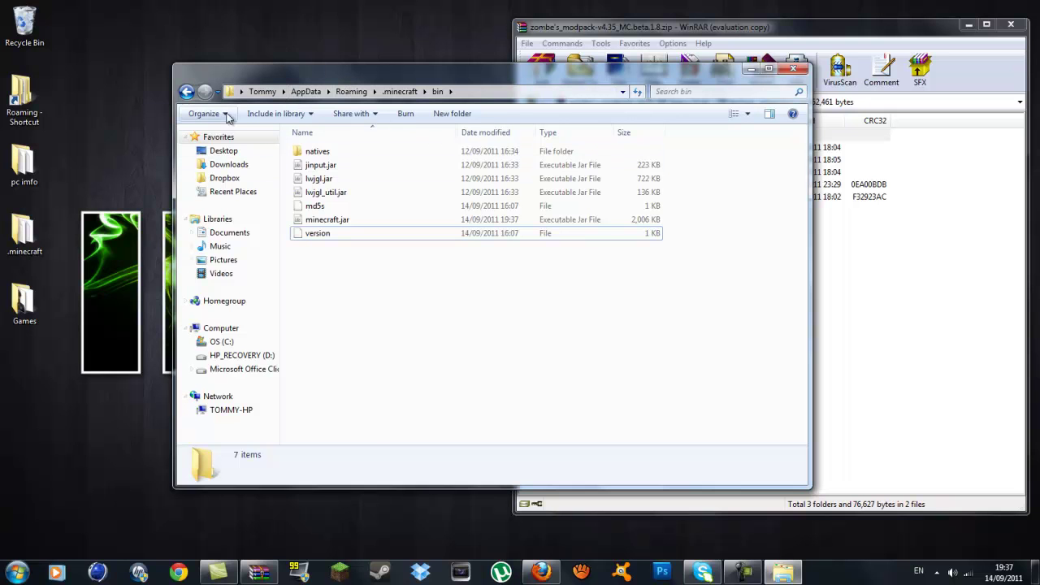
click(186, 91)
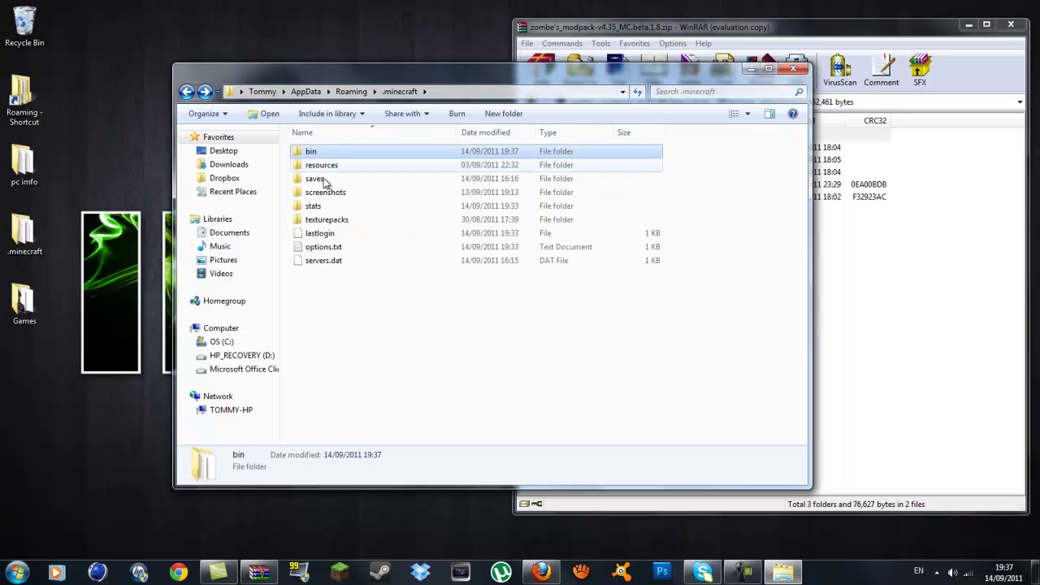
drag(436, 79, 460, 93)
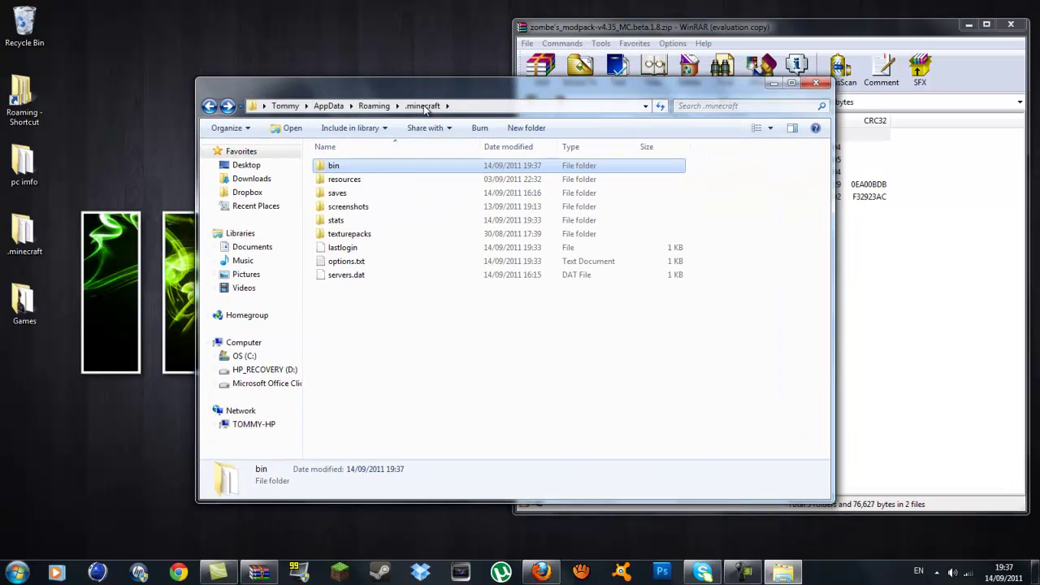
drag(682, 92, 559, 128)
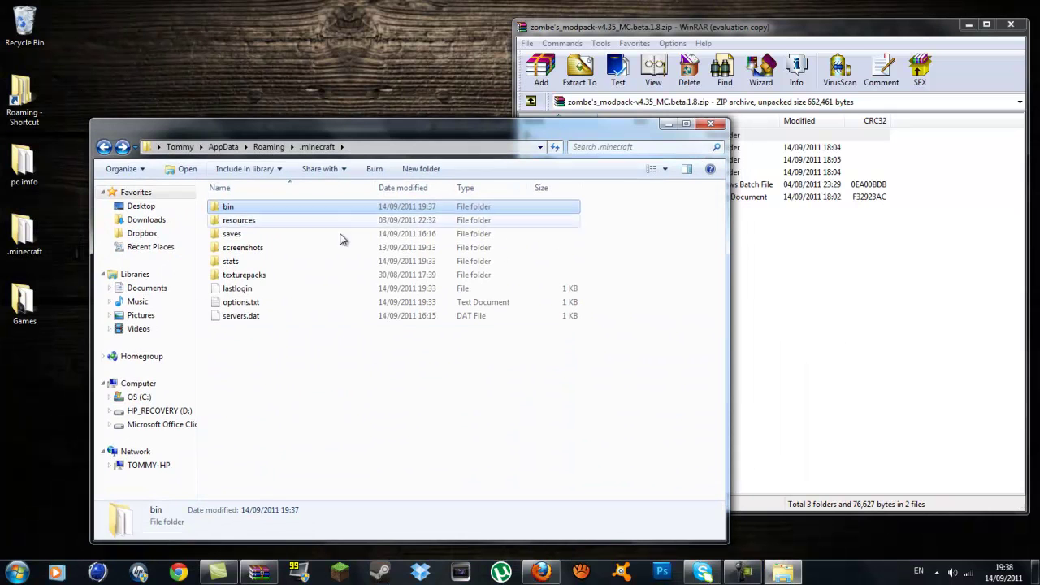
Step: Create a new folder named mods in .minecraft and open it
right_click(244, 351)
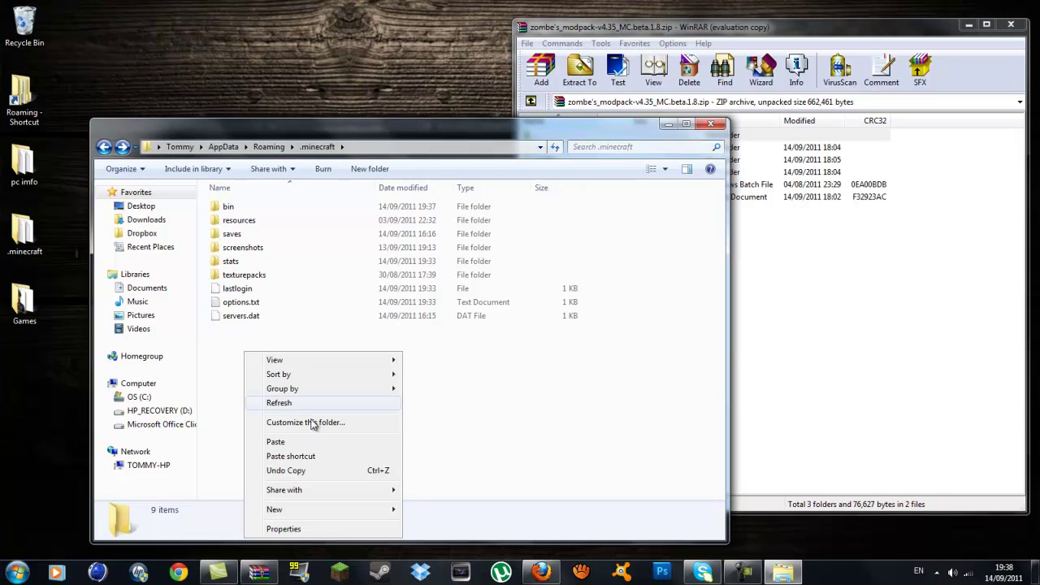
mouse_move(340, 511)
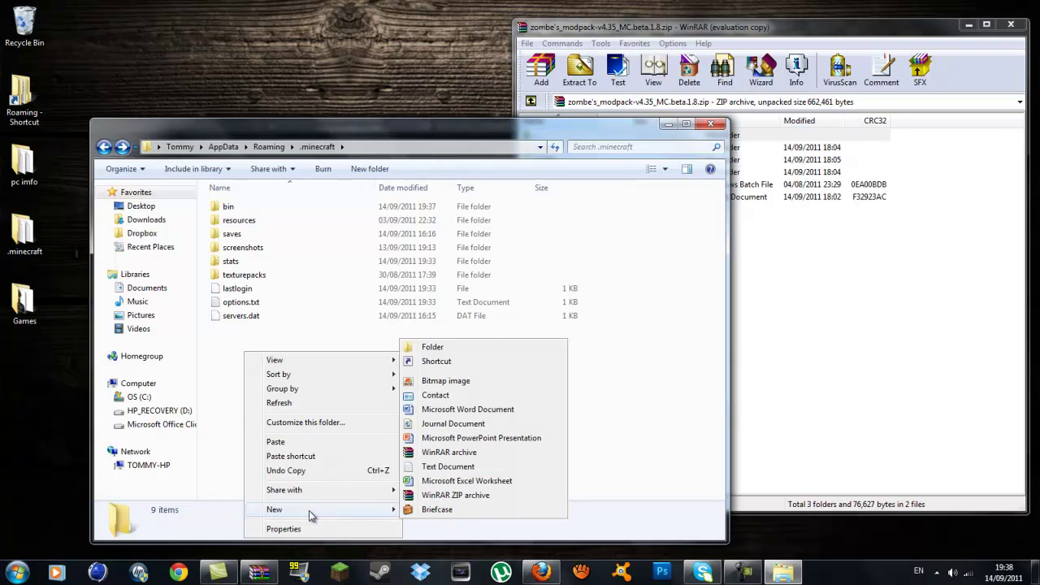
click(466, 353)
key(BackSpace)
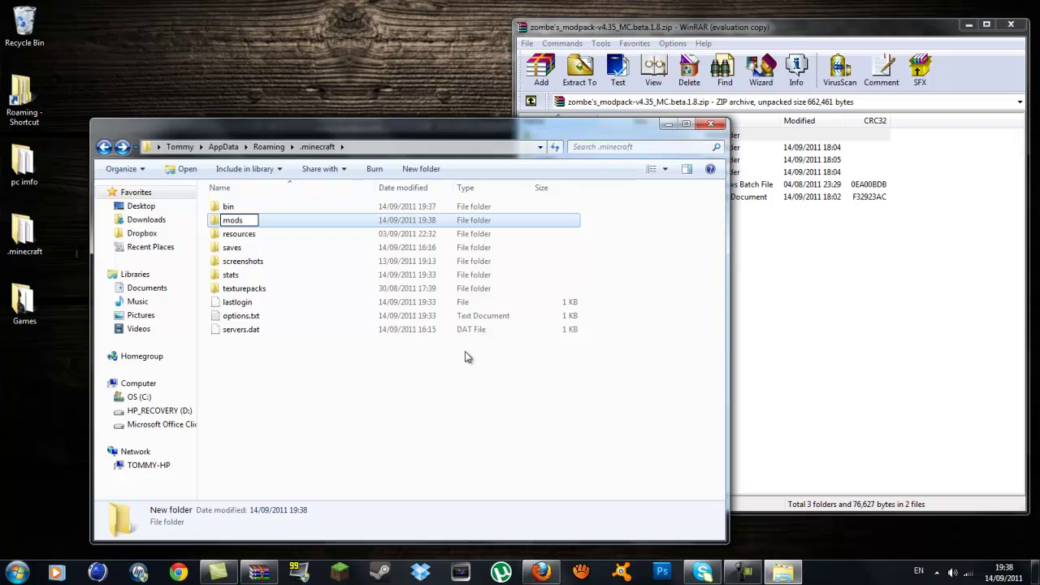
click(464, 407)
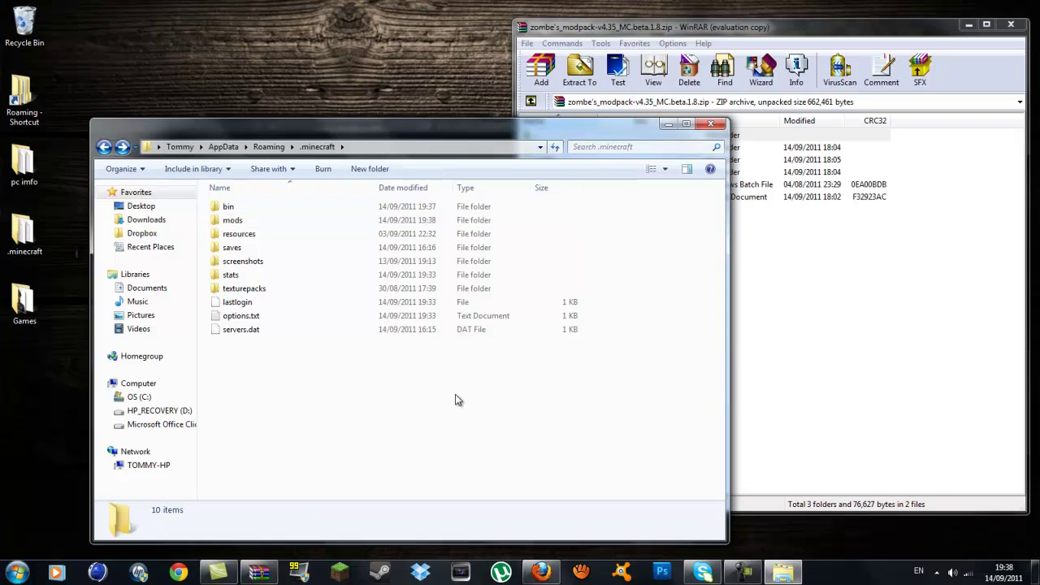
double_click(226, 222)
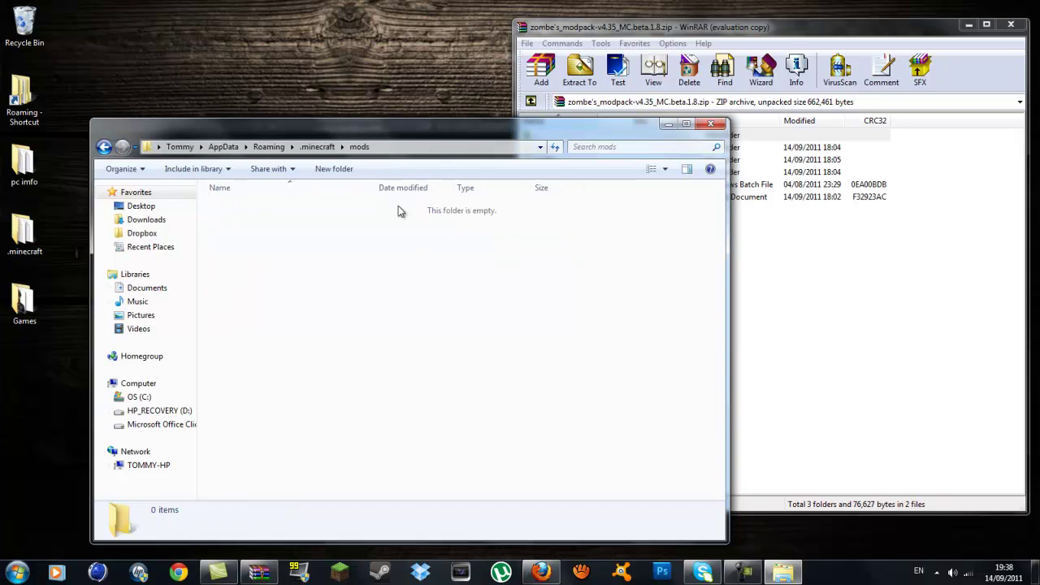
drag(399, 137, 388, 196)
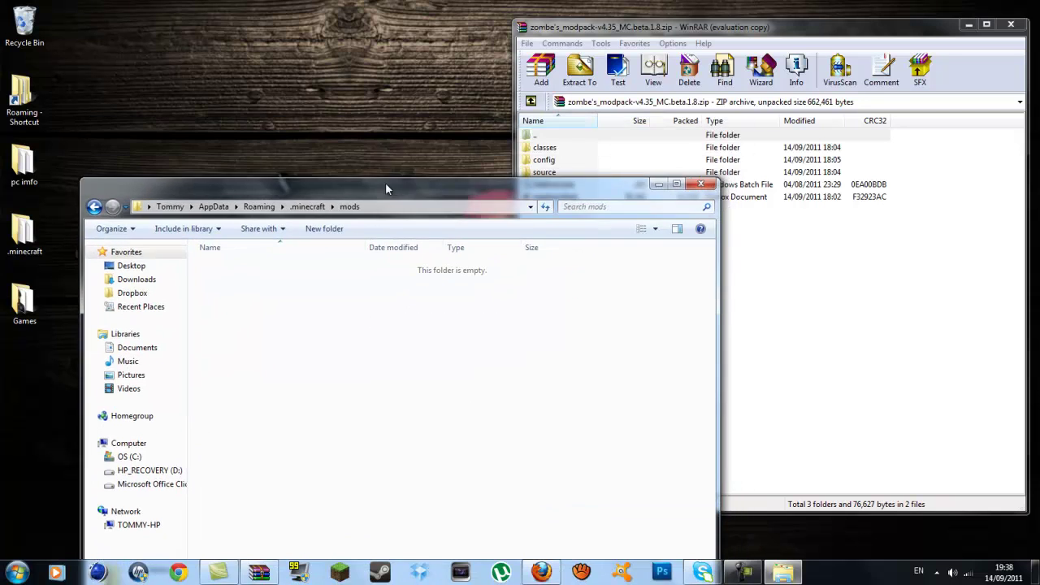
Step: Open the archive's config folder, then create and open a new zombe folder inside mods
click(639, 30)
double_click(544, 160)
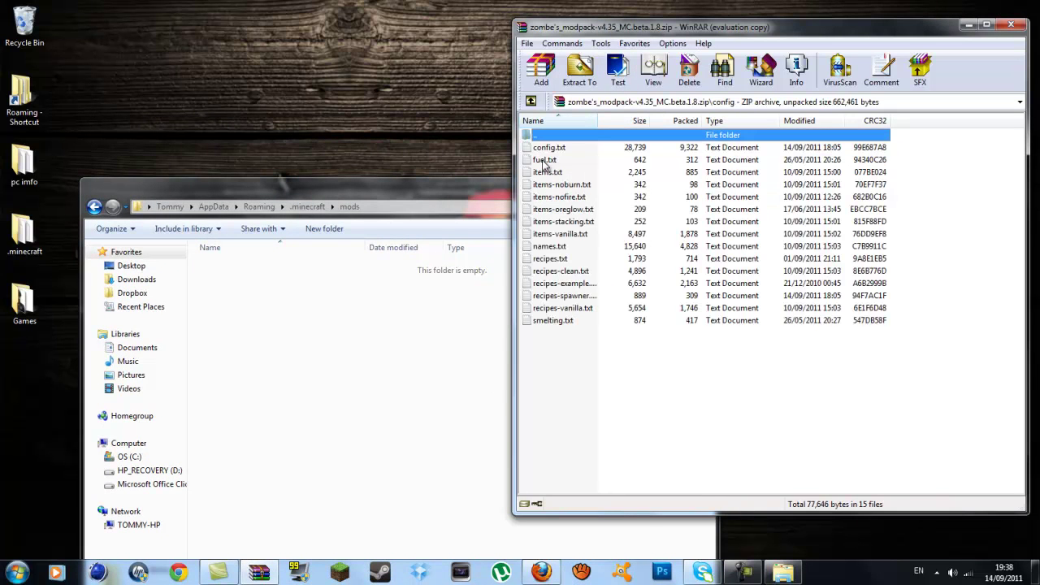
click(318, 371)
right_click(324, 323)
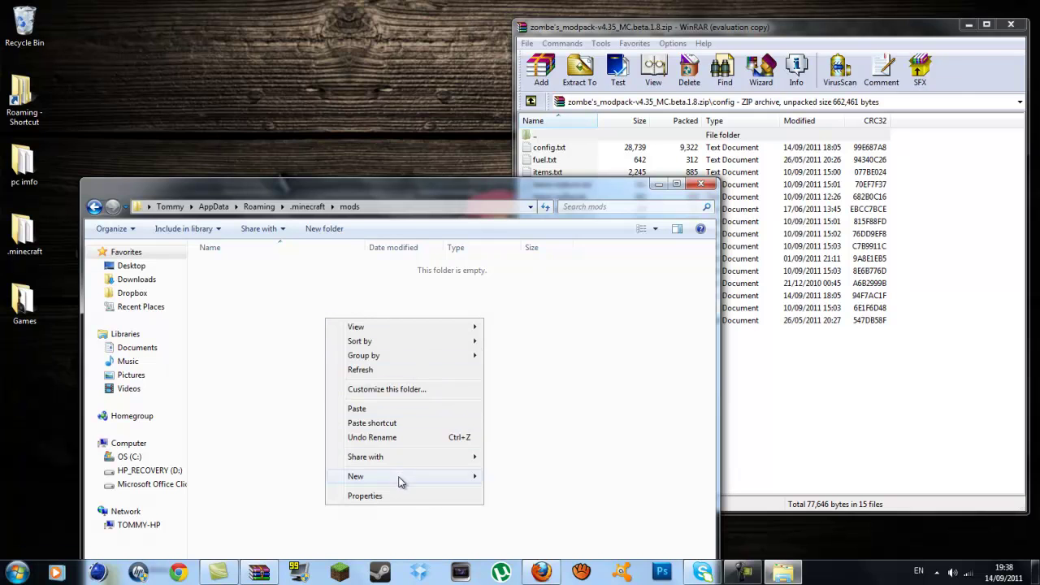
mouse_move(399, 483)
click(525, 315)
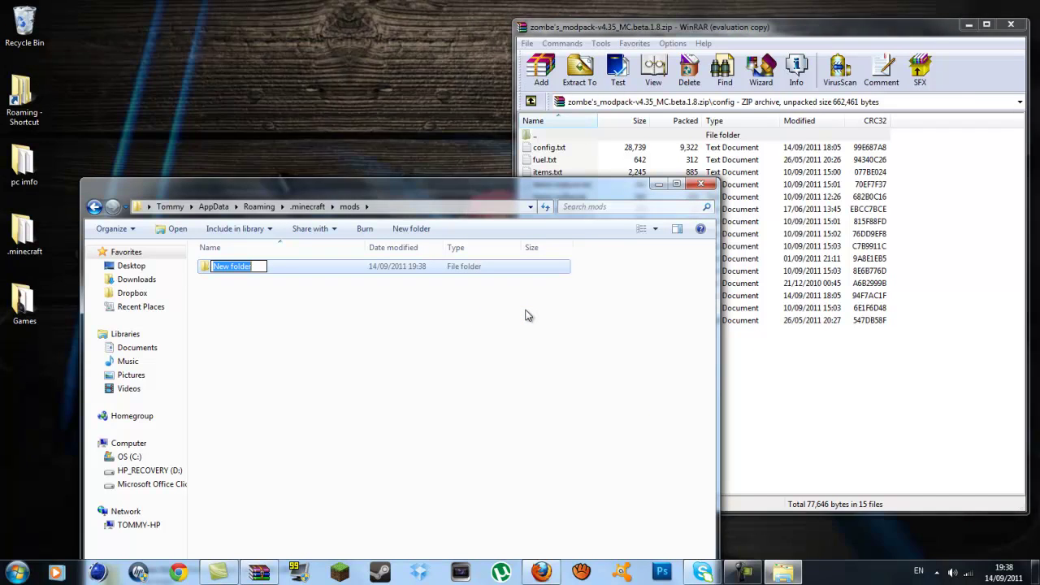
key(BackSpace)
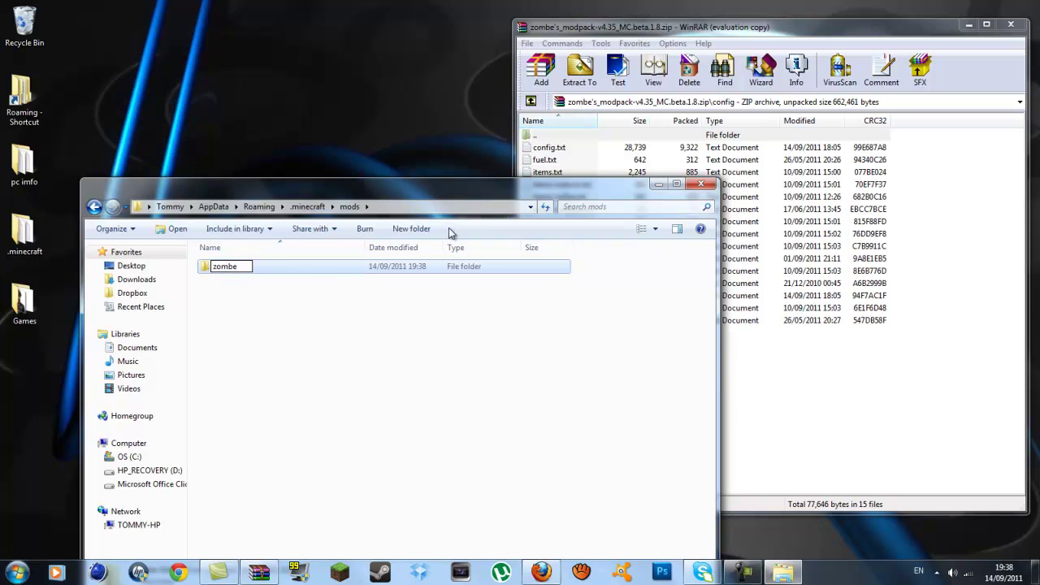
click(379, 332)
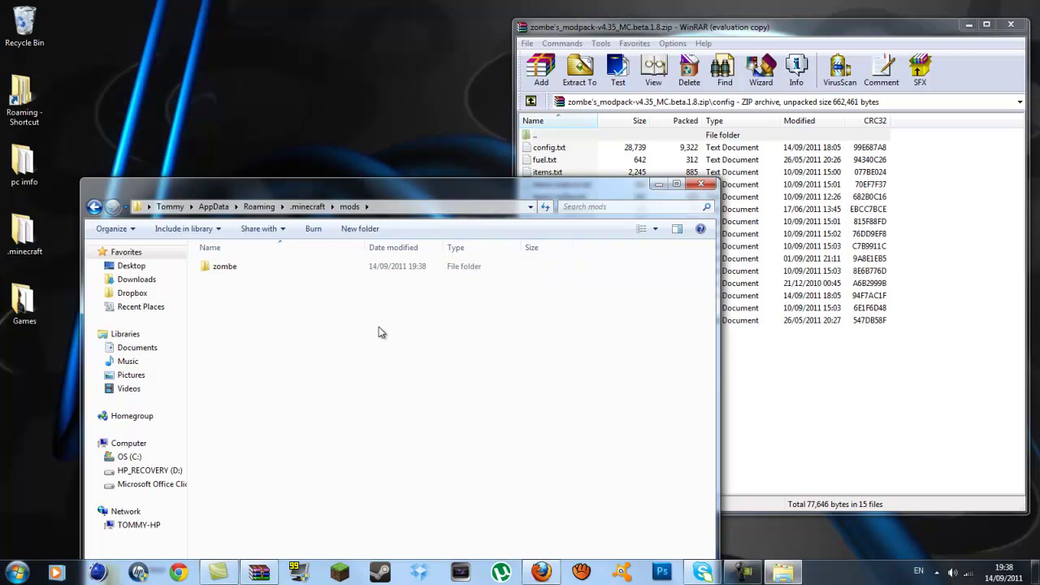
double_click(218, 266)
Step: Copy the 15 config text files into zombe and close the modpack archive
drag(466, 194, 395, 111)
drag(763, 393, 637, 153)
drag(541, 210, 319, 355)
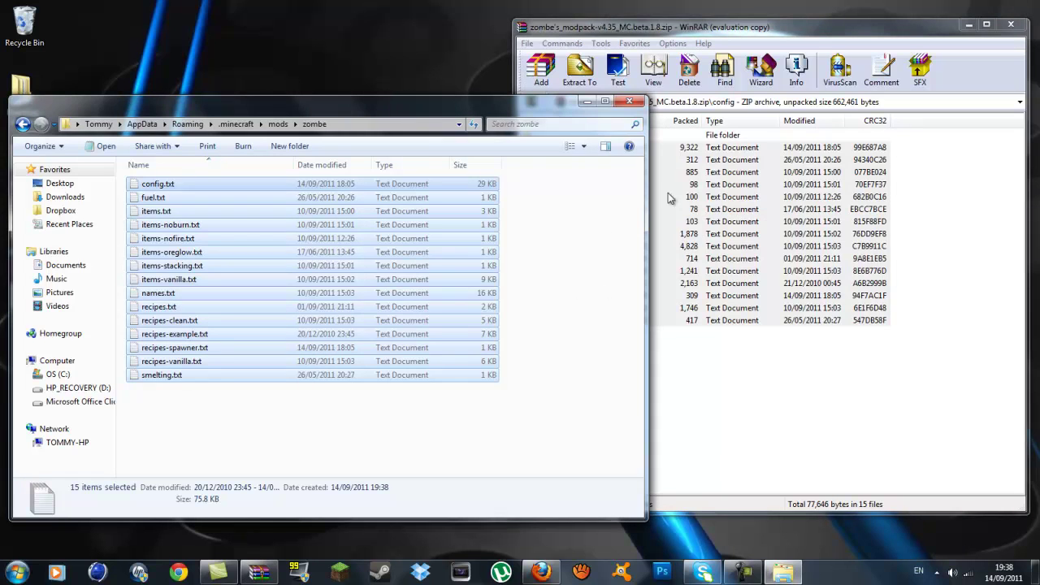
click(819, 32)
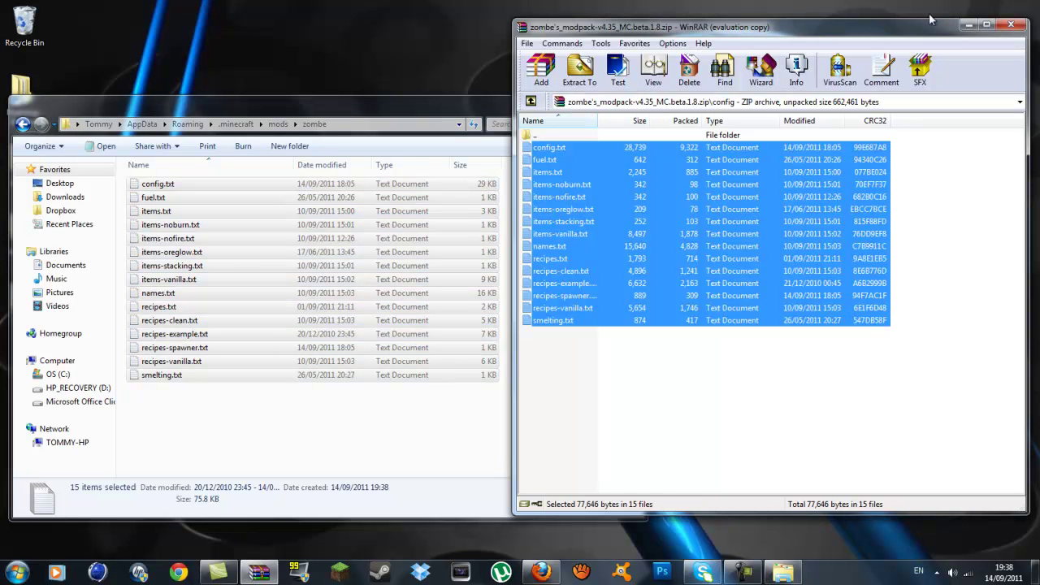
click(1011, 24)
click(444, 415)
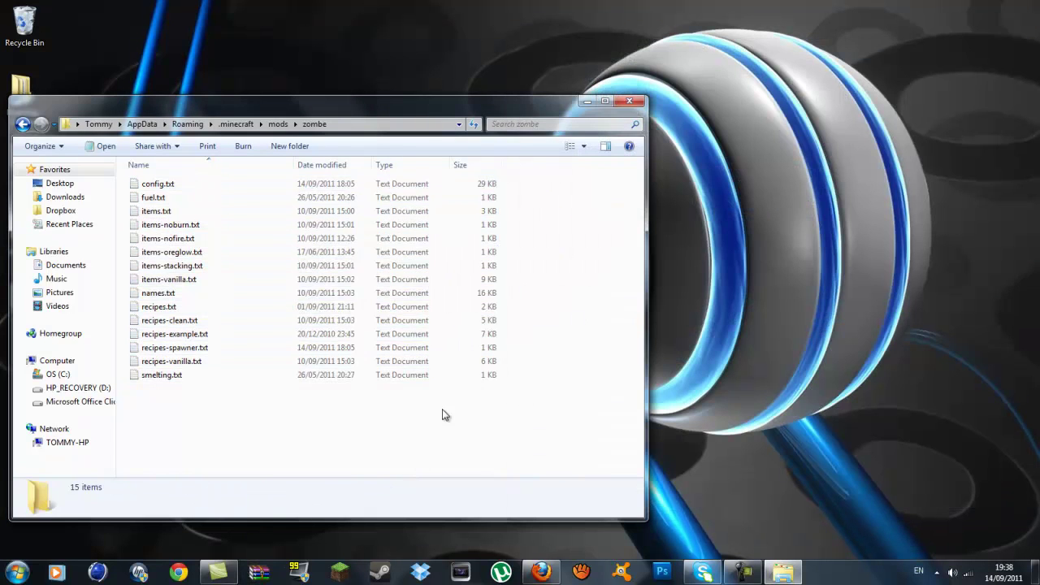
Step: Open zombe's config.txt in Notepad and scroll to the fly mod section
drag(402, 102, 715, 59)
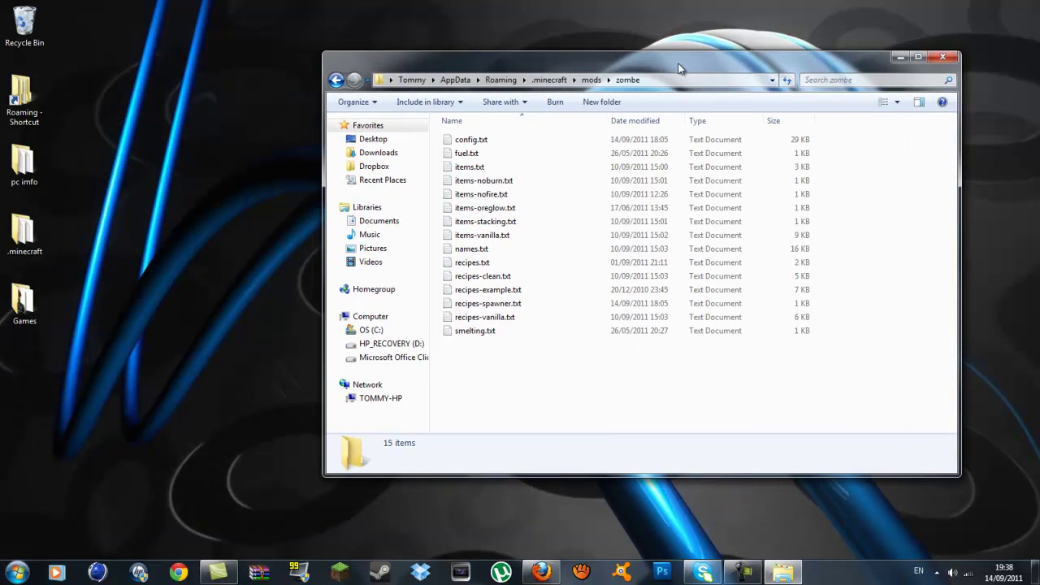
double_click(484, 141)
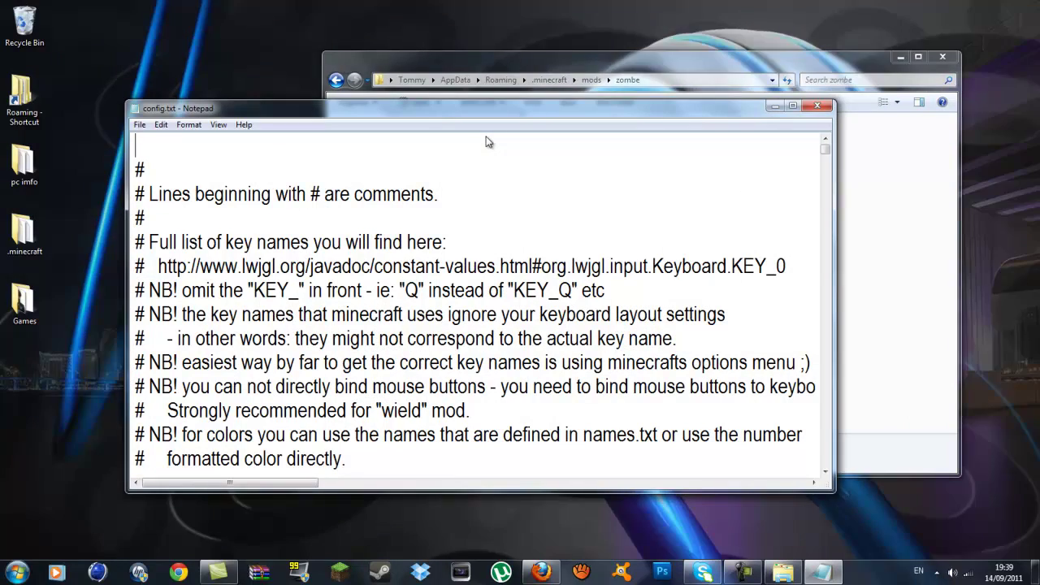
drag(538, 115, 562, 79)
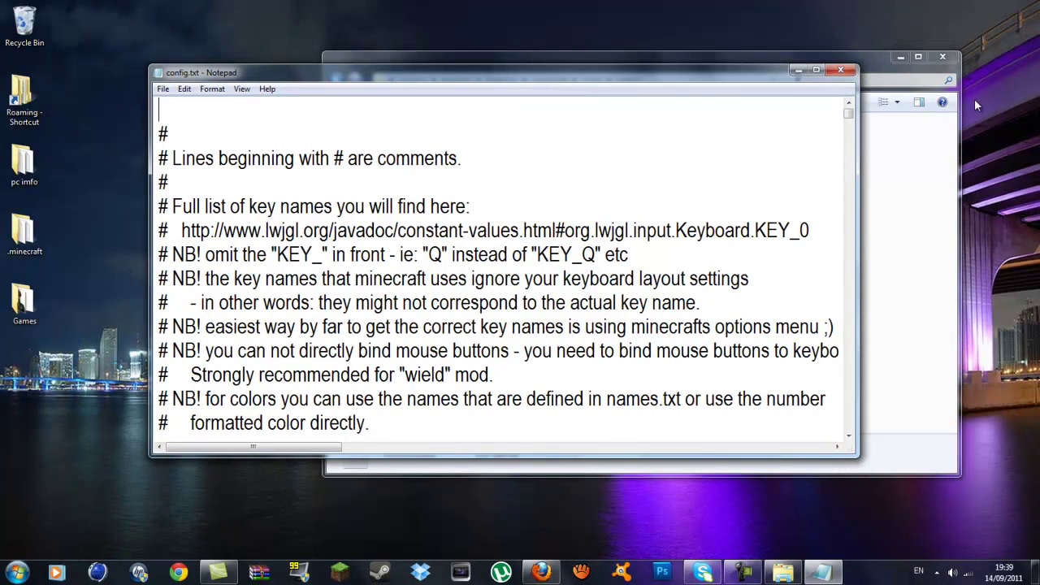
mouse_move(848, 115)
mouse_down()
mouse_move(854, 151)
mouse_move(856, 113)
mouse_up()
drag(849, 114, 848, 134)
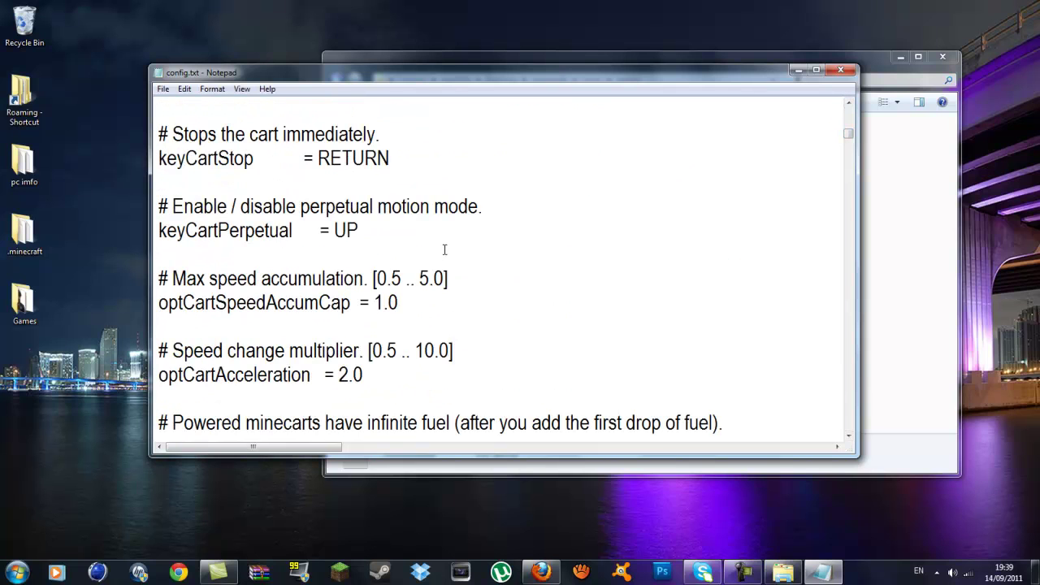
scroll(447, 228, down, 15)
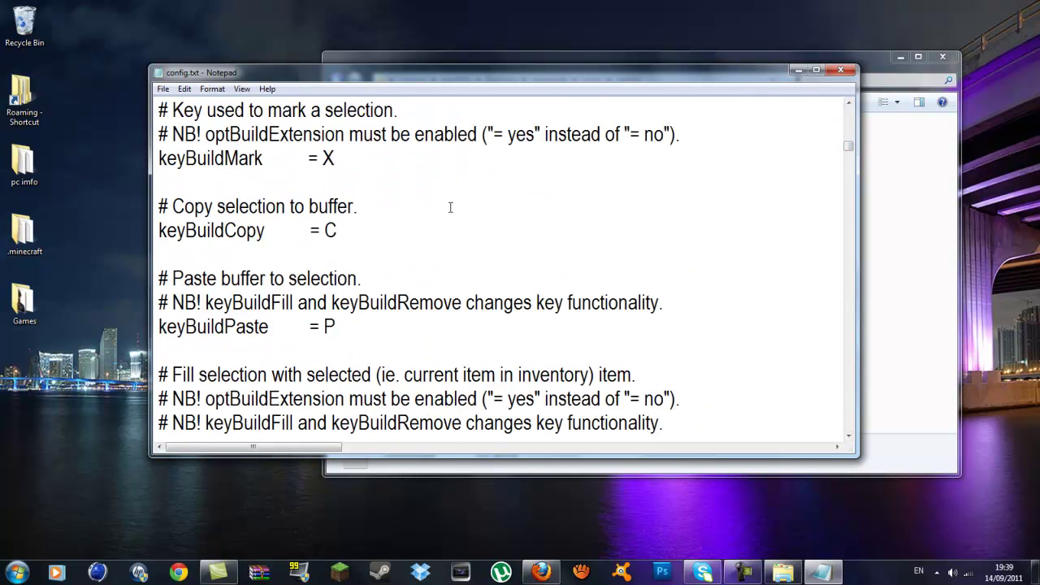
scroll(451, 207, down, 15)
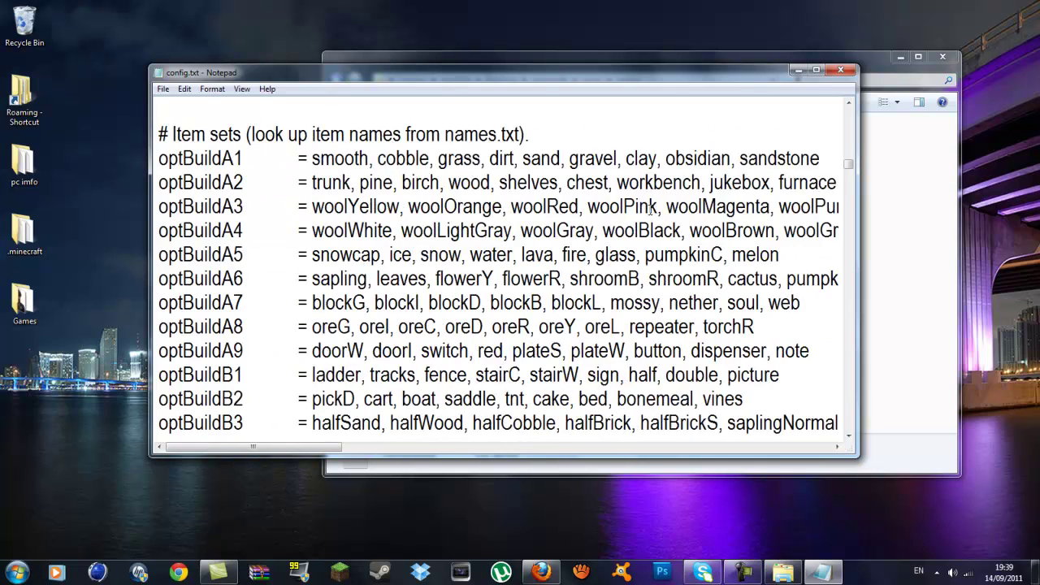
scroll(504, 244, down, 12)
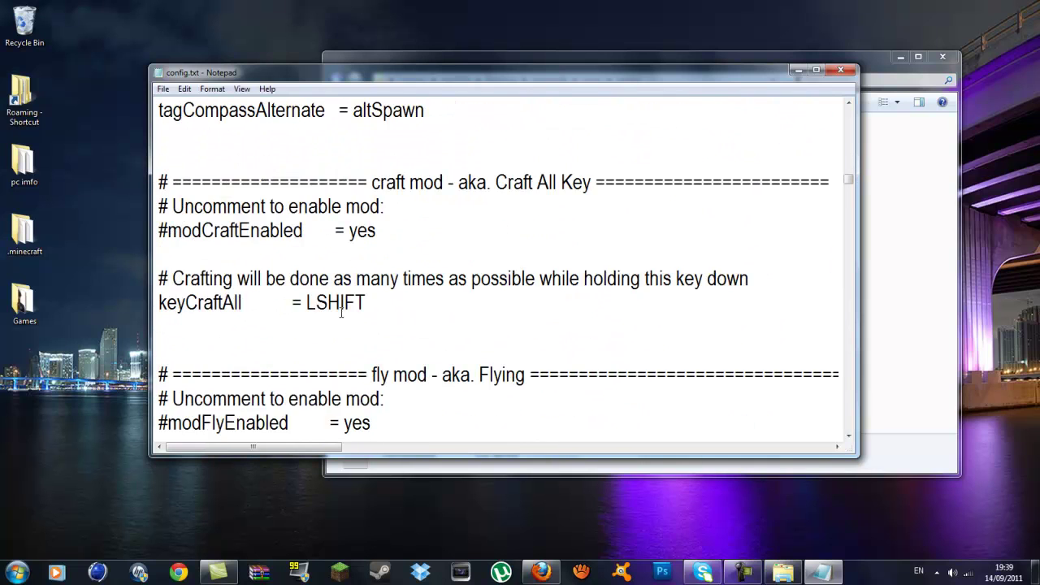
scroll(379, 297, up, 3)
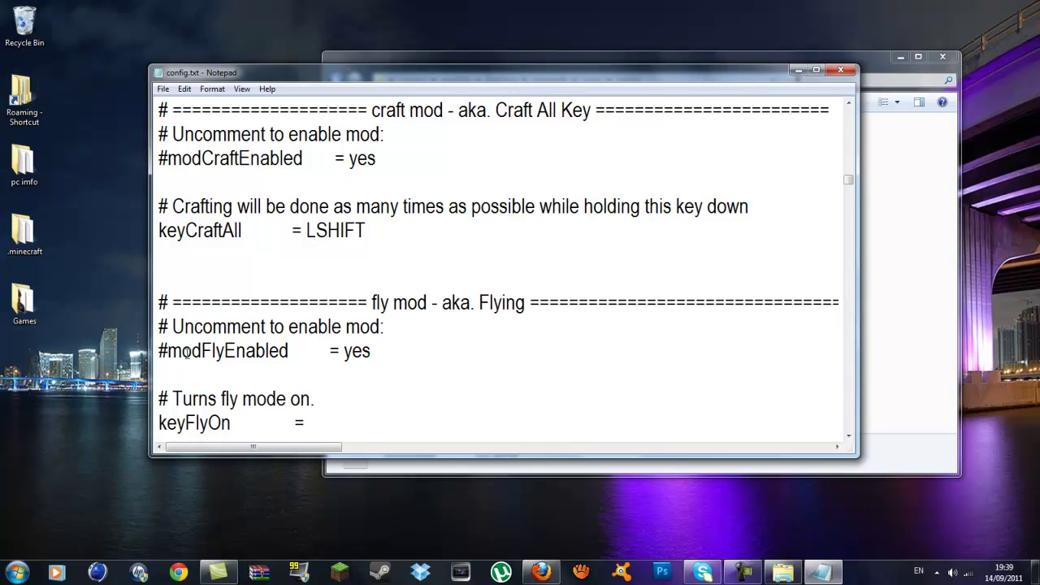
Step: Remove the # before modFlyEnabled, save config.txt, and close Notepad
key(BackSpace)
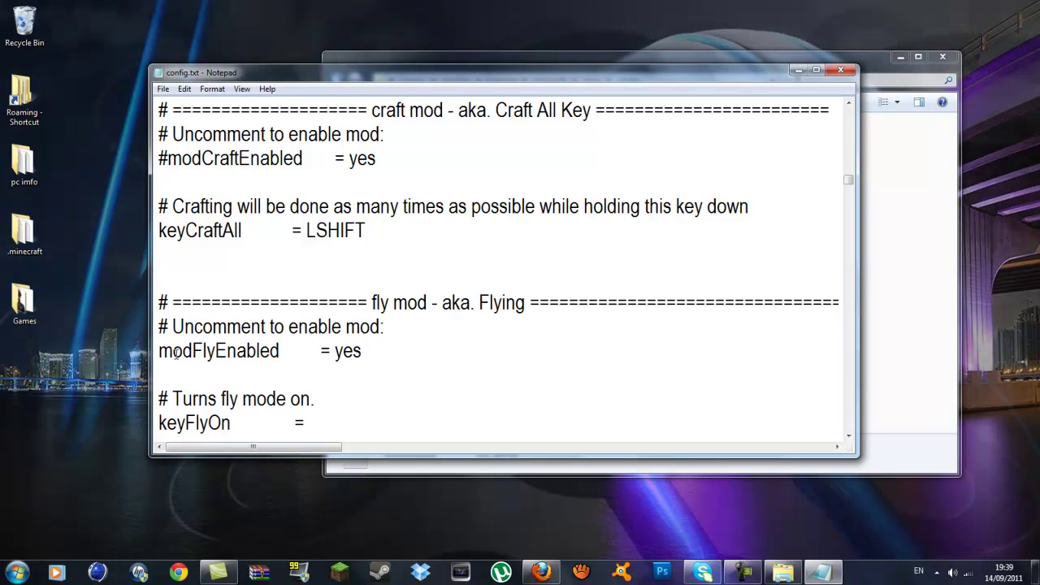
click(163, 90)
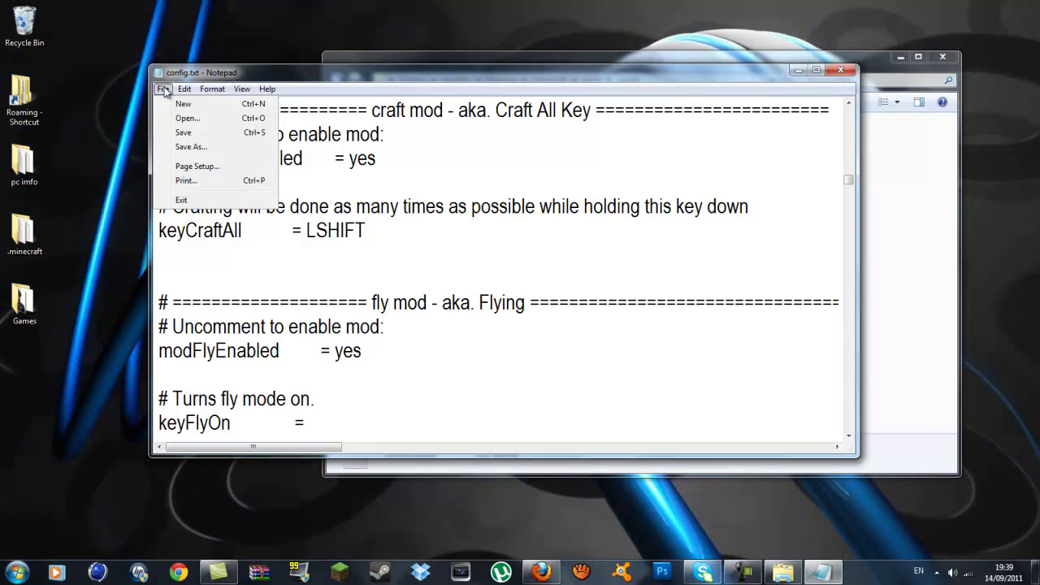
click(188, 132)
scroll(242, 355, down, 12)
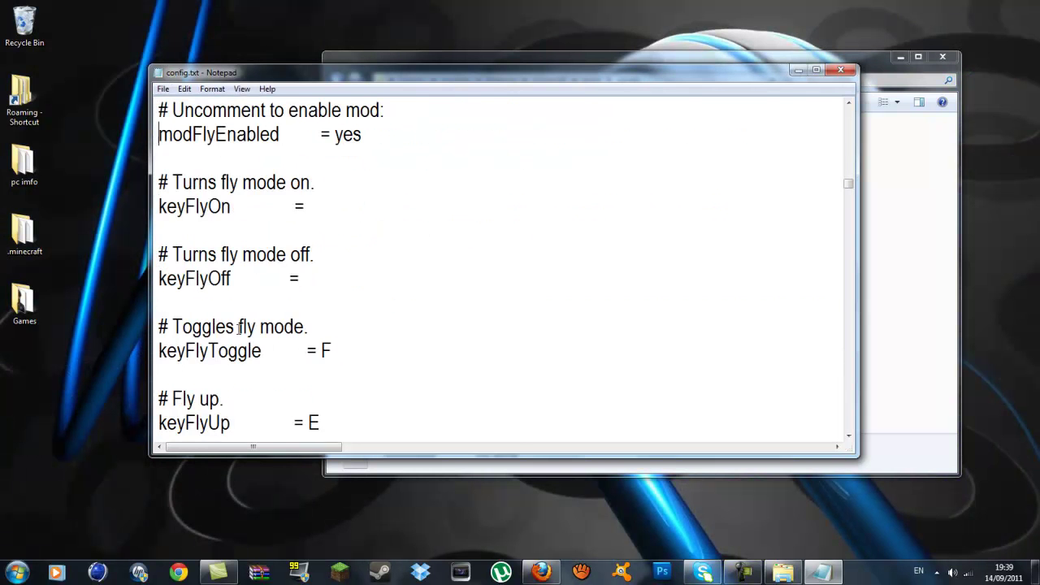
scroll(241, 356, down, 9)
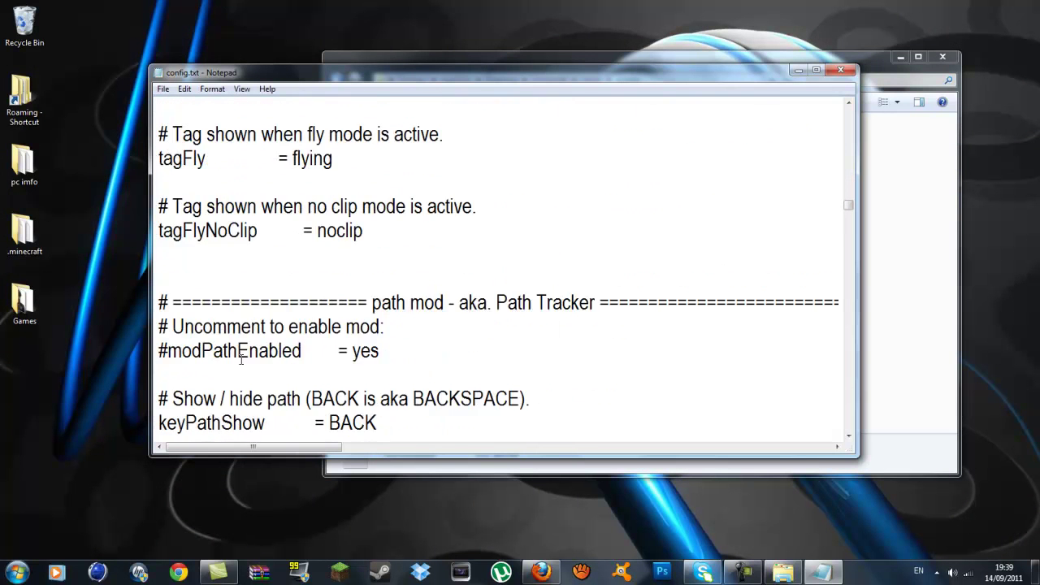
scroll(241, 360, up, 2)
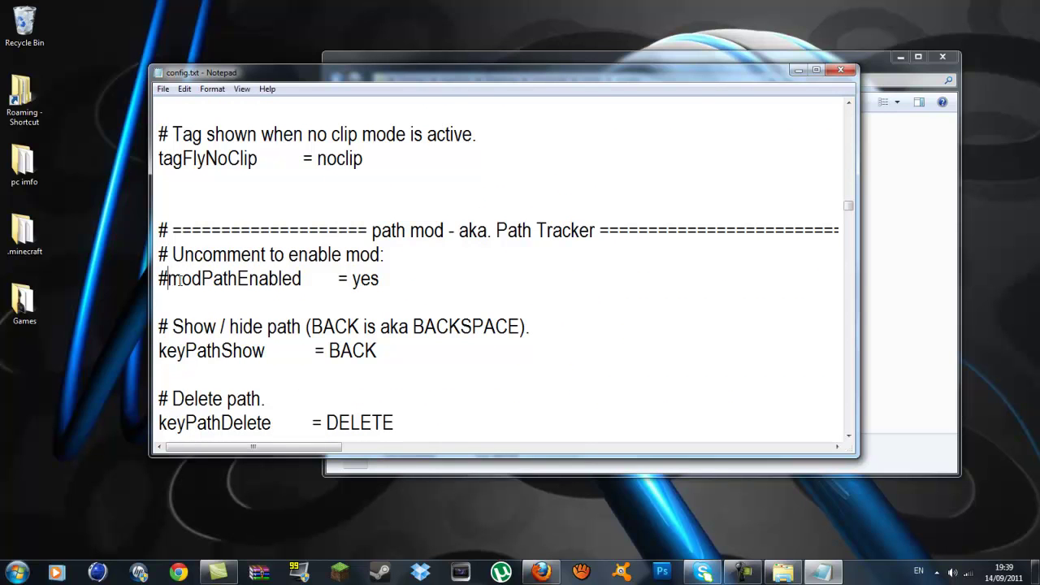
click(843, 73)
Step: Close the zombe folder, launch Minecraft, accept the security warning and log in
click(935, 57)
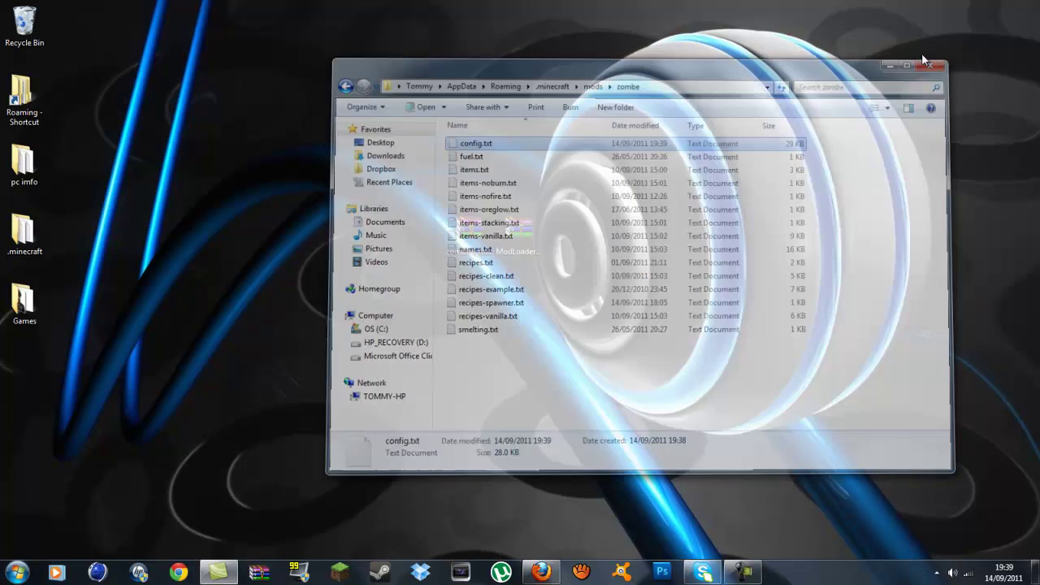
click(335, 574)
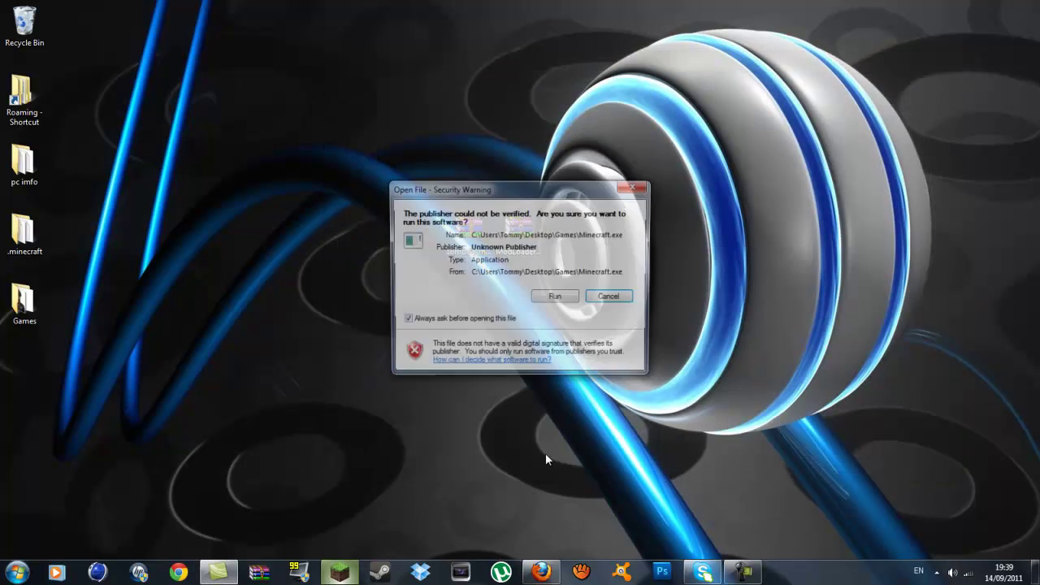
click(567, 296)
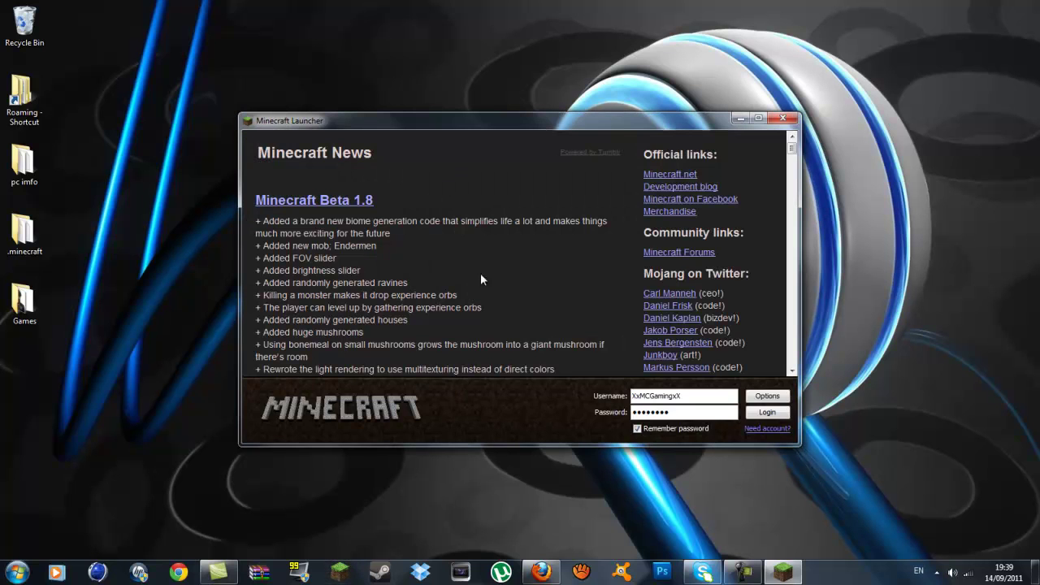
click(771, 415)
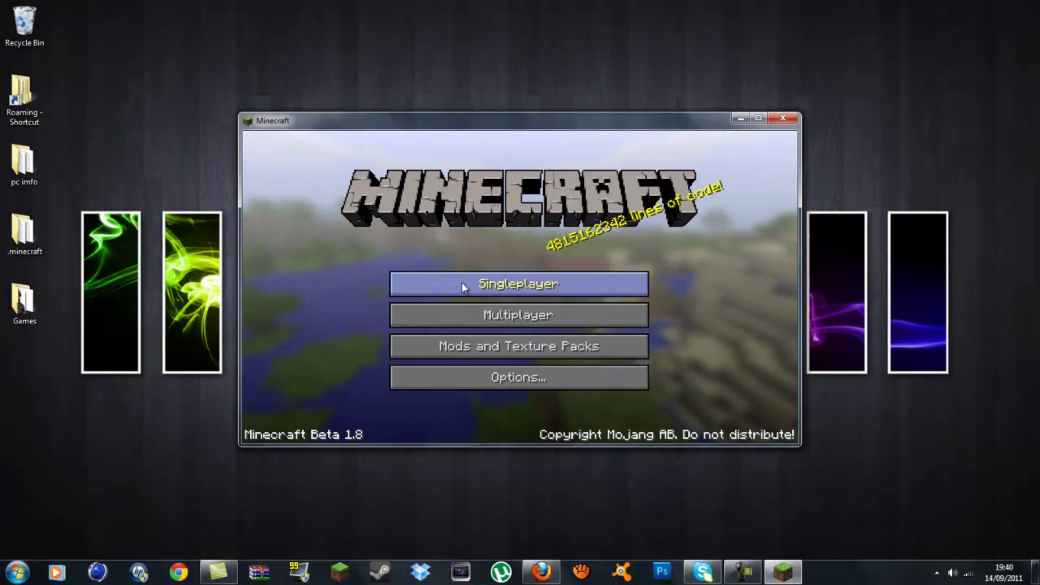
Step: Create a new singleplayer world named 1.8
click(466, 287)
click(621, 390)
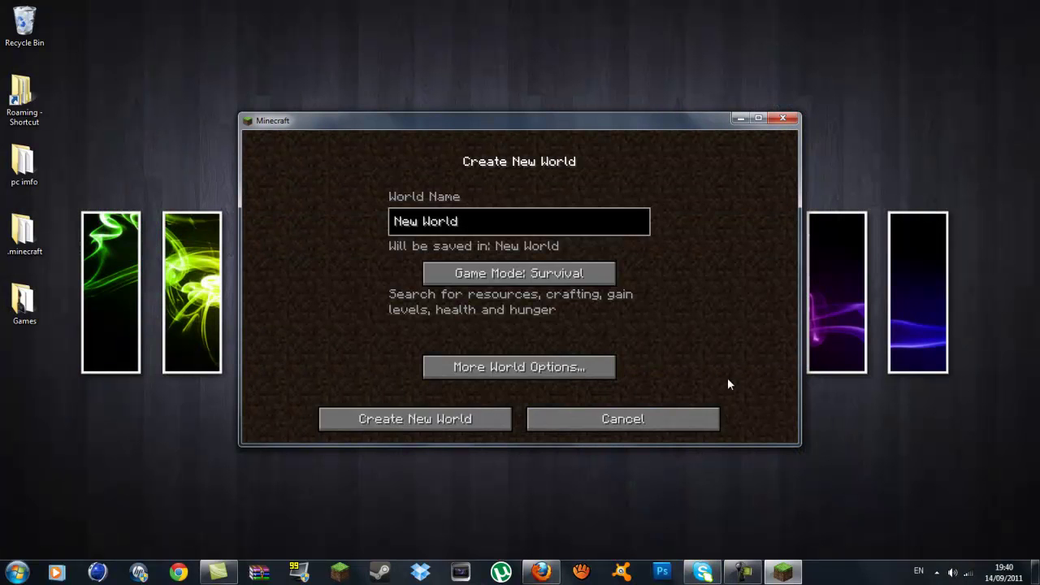
key(BackSpace)
key(BackSpace)
key(BackSpace)
key(BackSpace)
key(BackSpace)
key(BackSpace)
key(BackSpace)
key(BackSpace)
key(BackSpace)
text(1.)
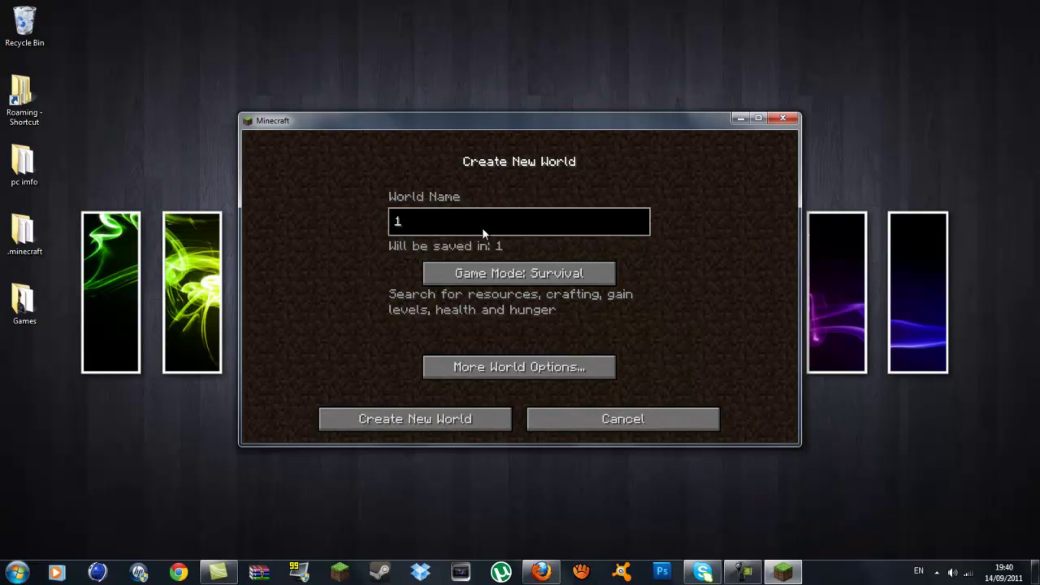
text(8)
click(452, 418)
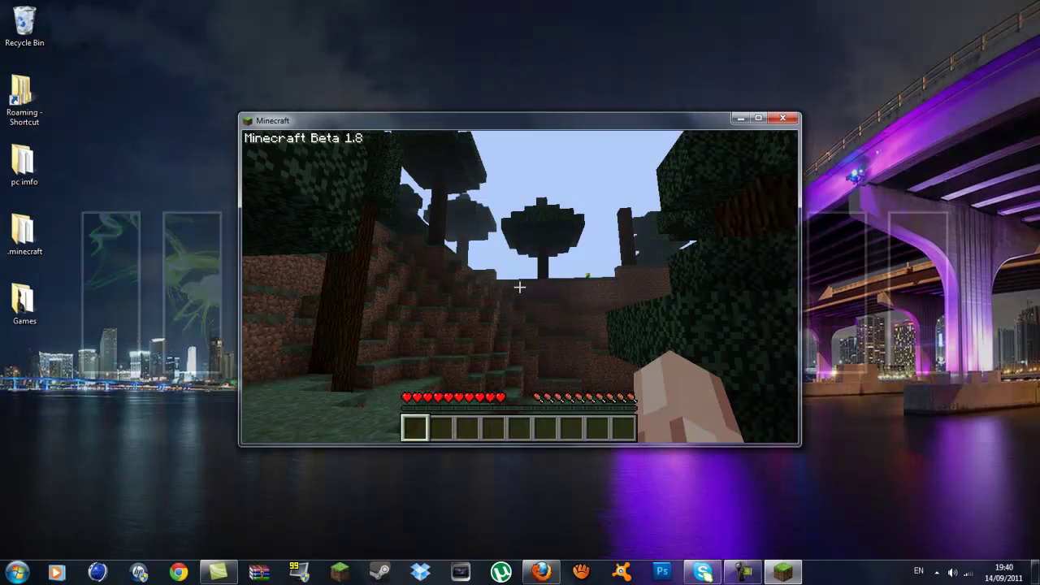
Step: Toggle fly mode with F, open and close the inventory, then fly forward through the trees
key(f)
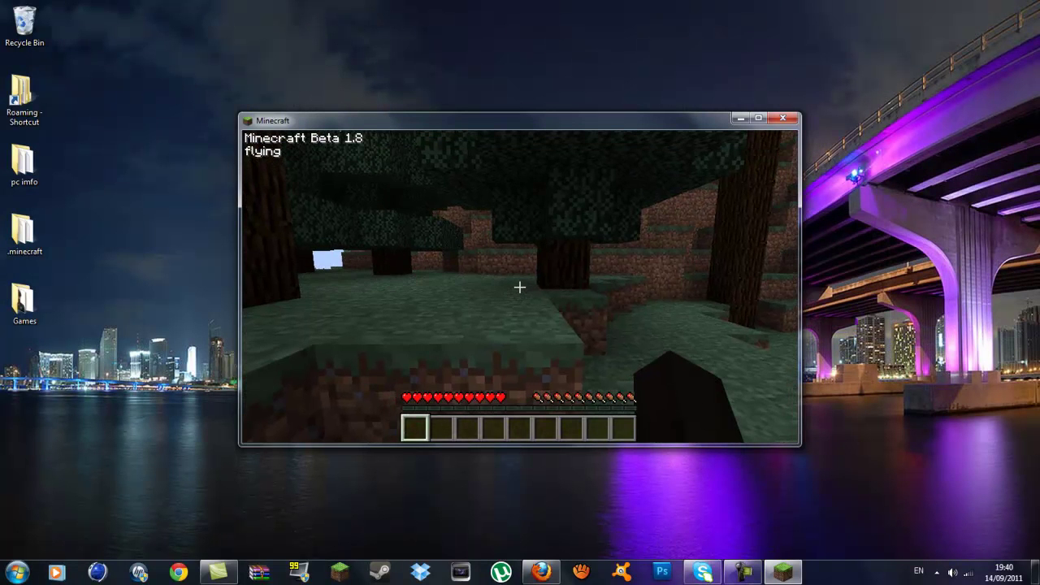
key(e)
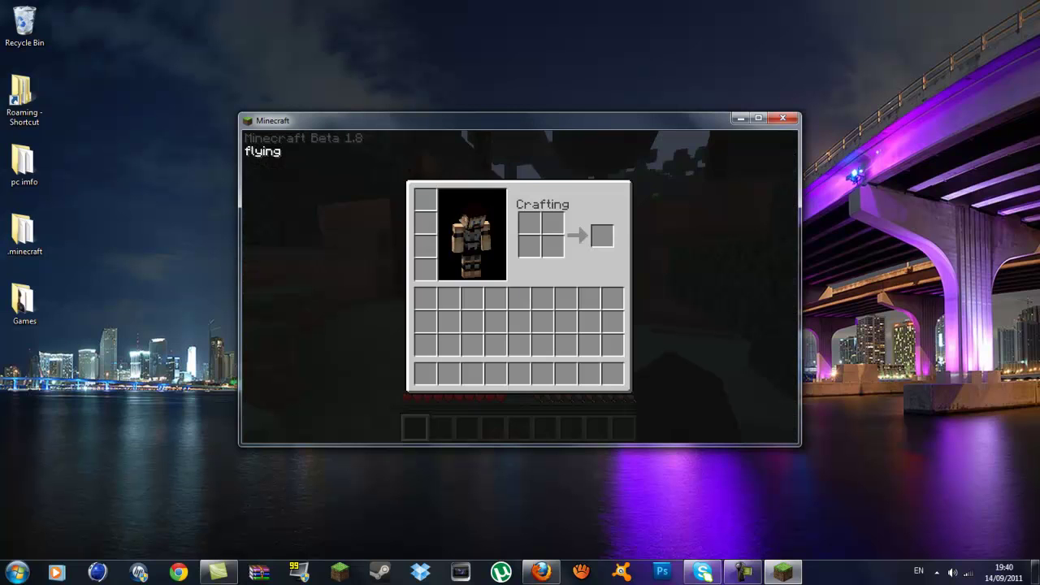
key(e)
key(e)
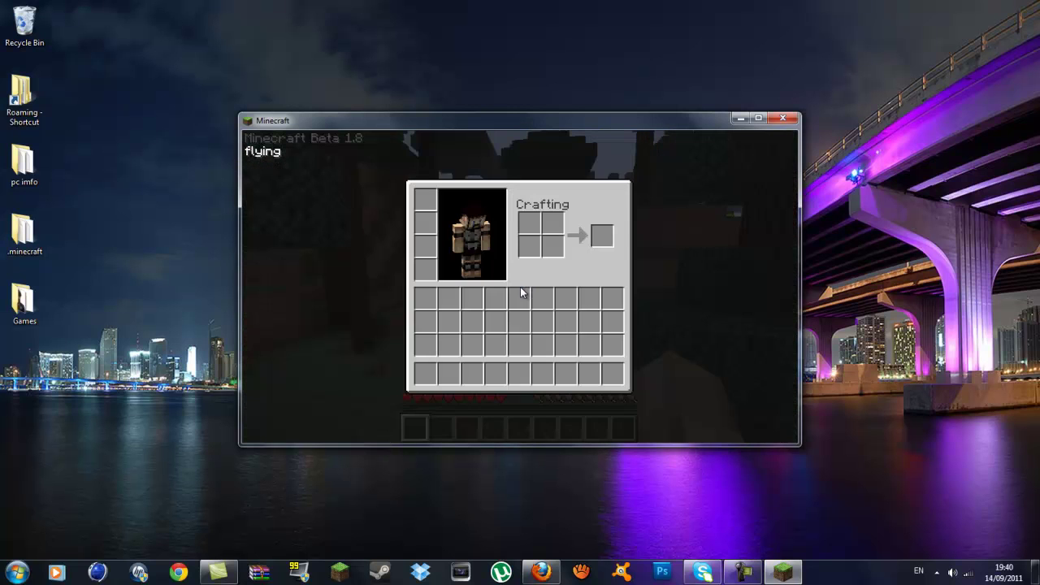
key(e)
key(w)
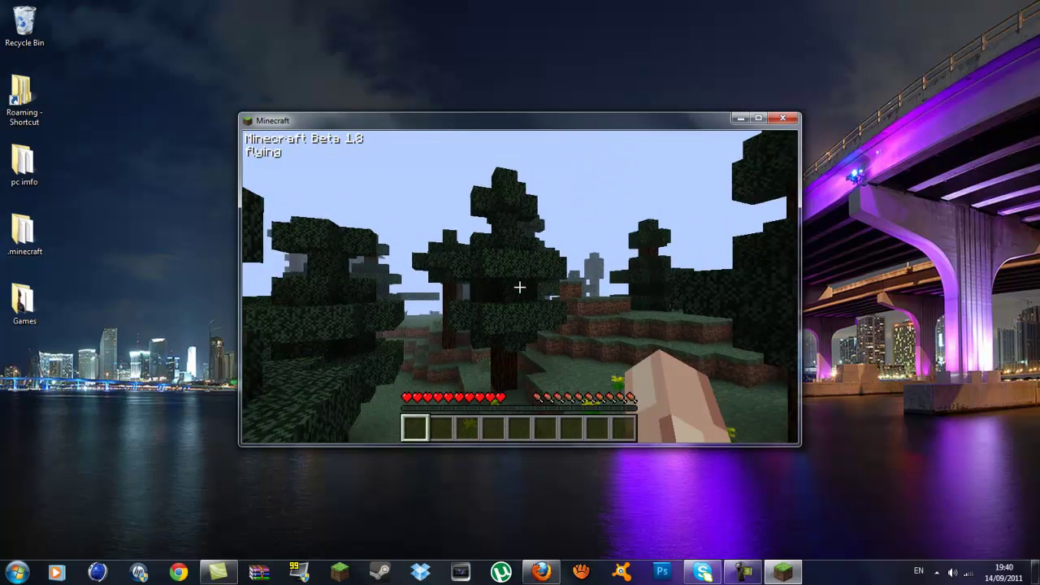
key(w)
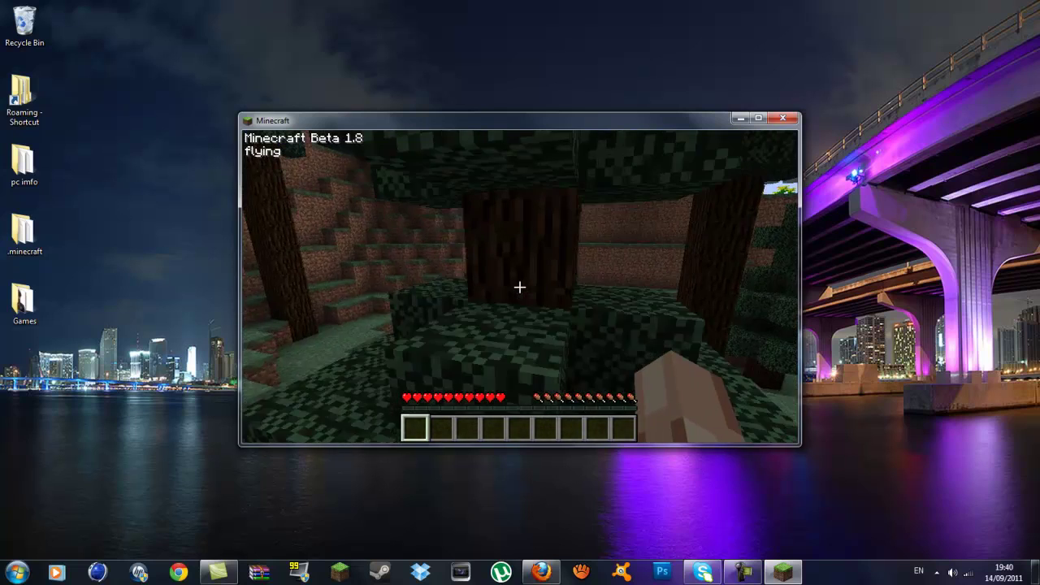
key(w)
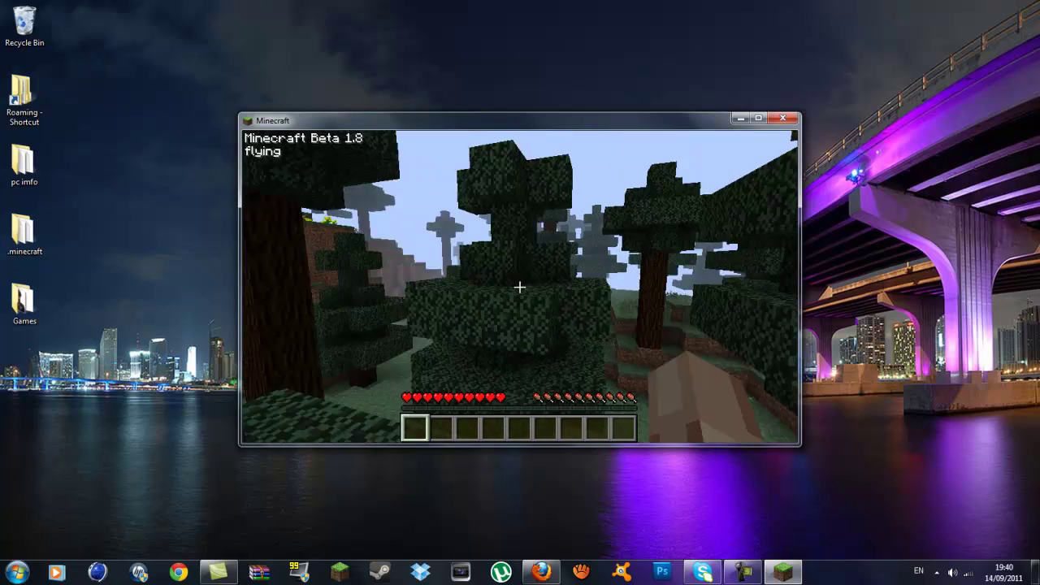